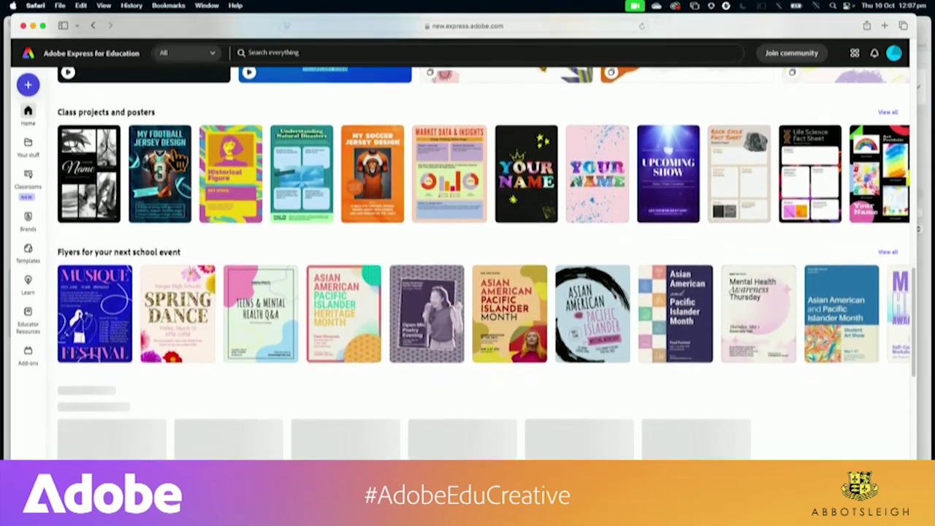
Step: Scroll the Adobe Express home page until the Generate image row is visible
scroll(177, 159, down, 6)
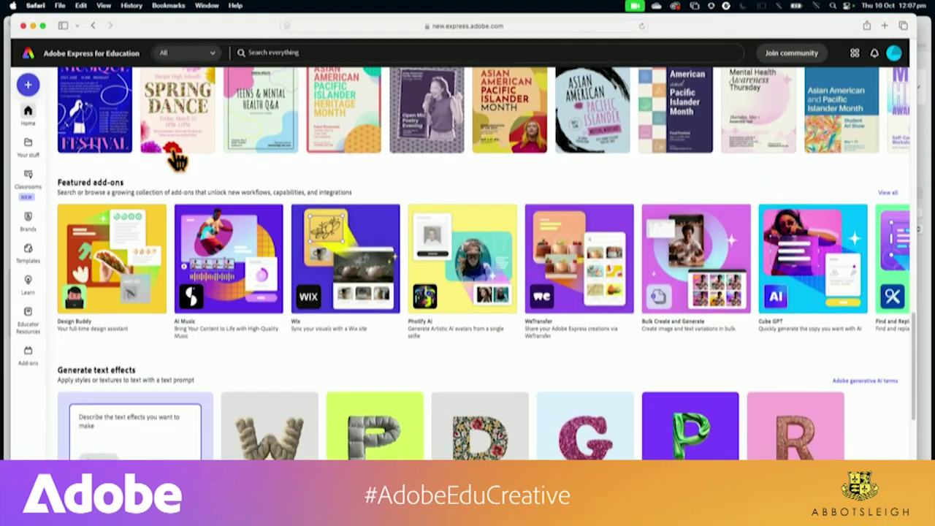
scroll(177, 159, down, 3)
scroll(177, 160, up, 1)
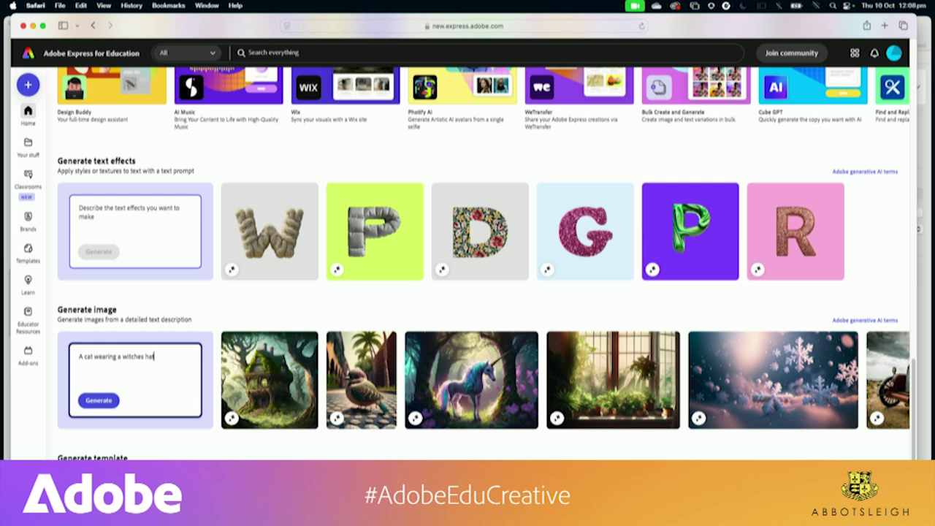
Step: Generate an image from the prompt 'A cat wearing a purple witches hat in a magical forest'
text(ourple)
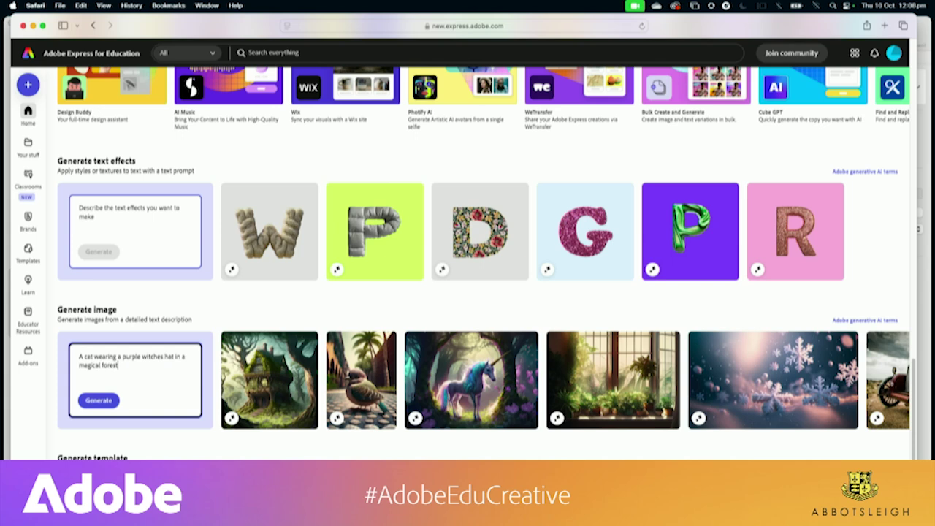
click(99, 400)
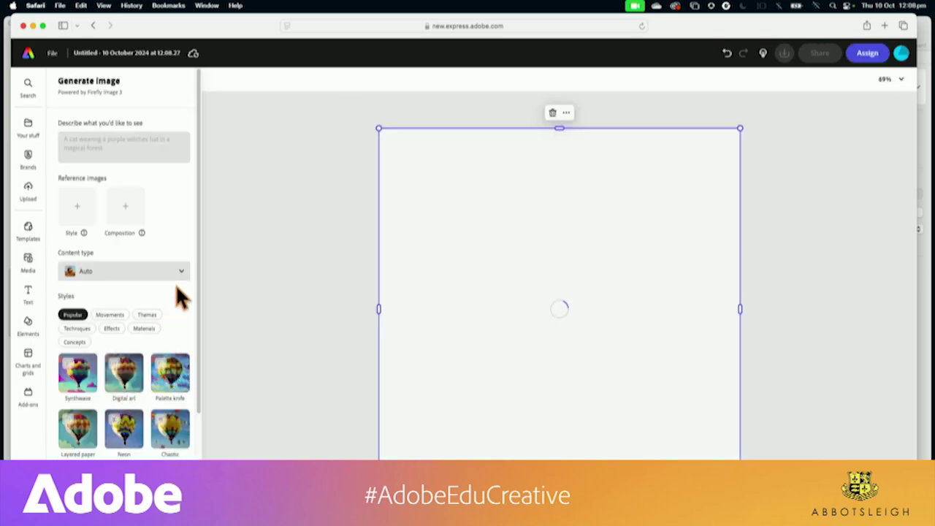
Step: Preview the bottom-left, top-right and bottom-right results, ending on the top-right green-eyed cat
scroll(168, 278, down, 4)
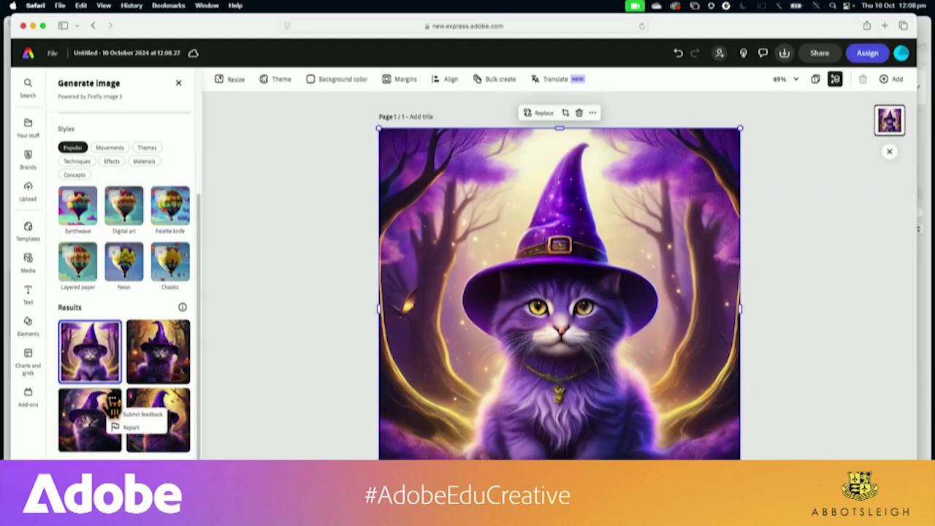
click(82, 422)
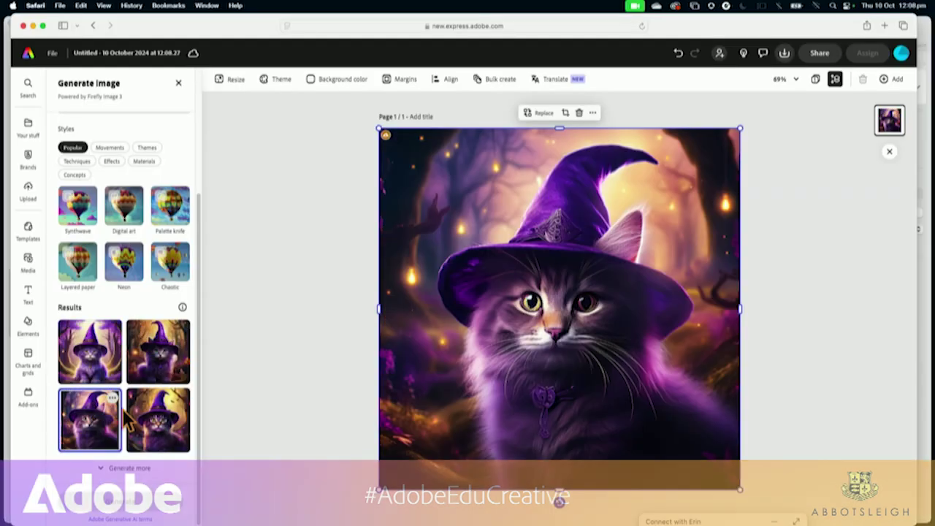
click(176, 376)
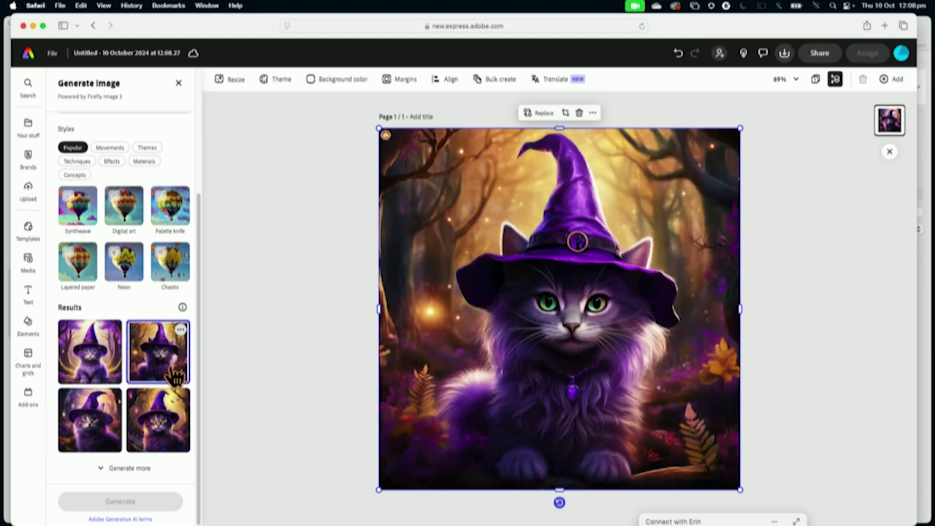
click(165, 431)
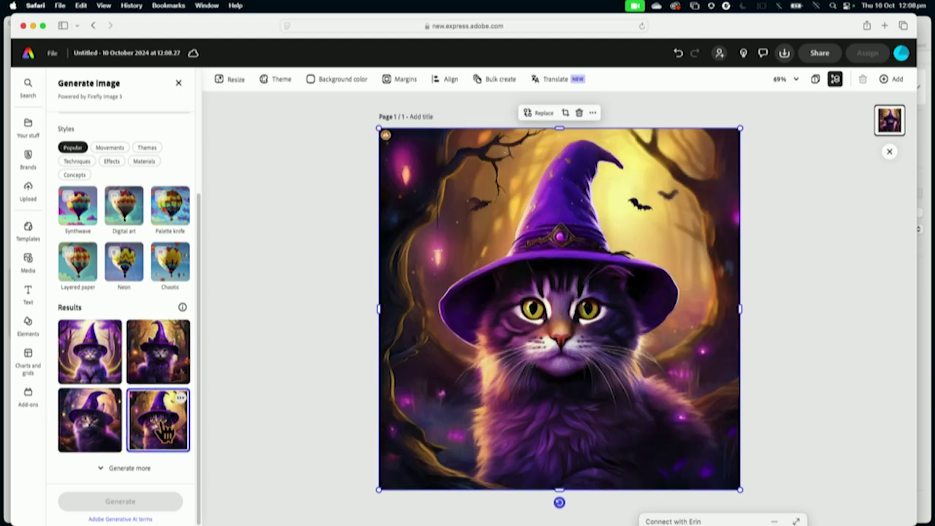
click(165, 379)
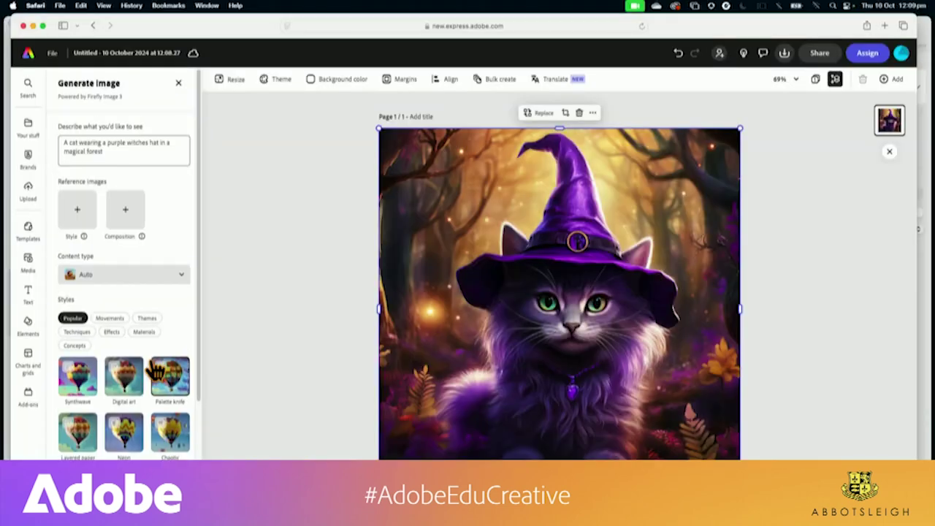
scroll(156, 371, down, 1)
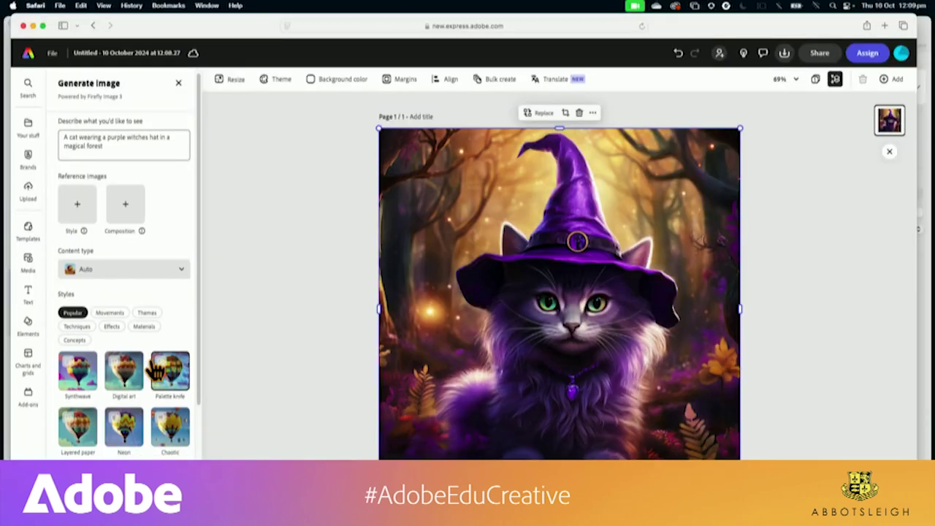
Step: Resize the design to a 1920 × 1080 video with Expand filling the wider frame
click(231, 79)
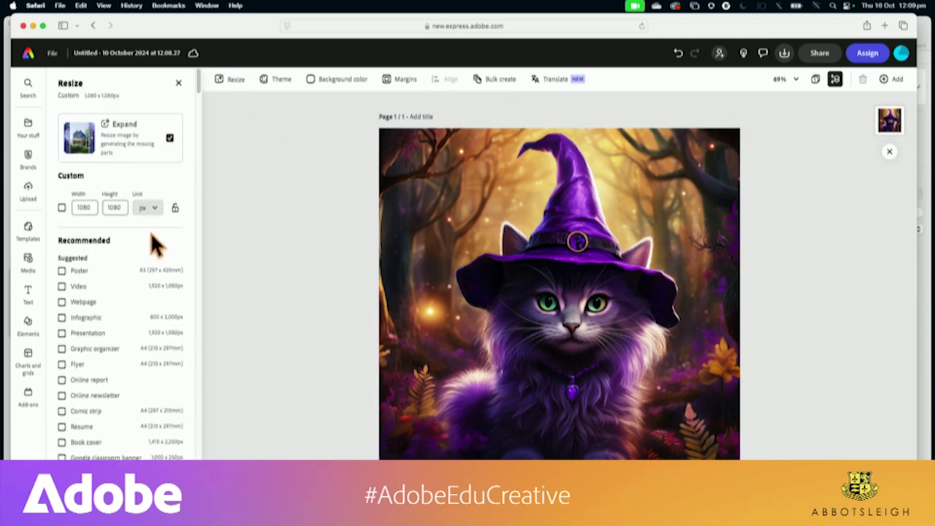
click(66, 285)
click(120, 479)
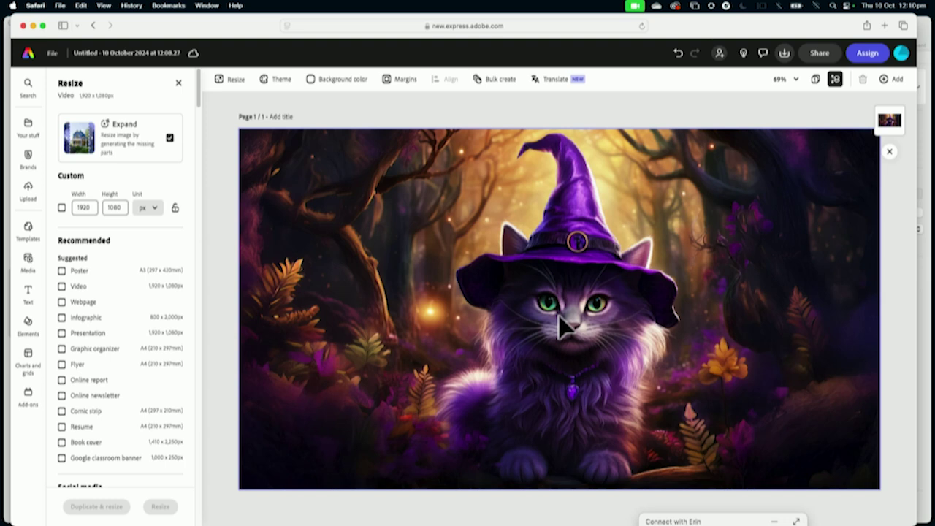
click(178, 83)
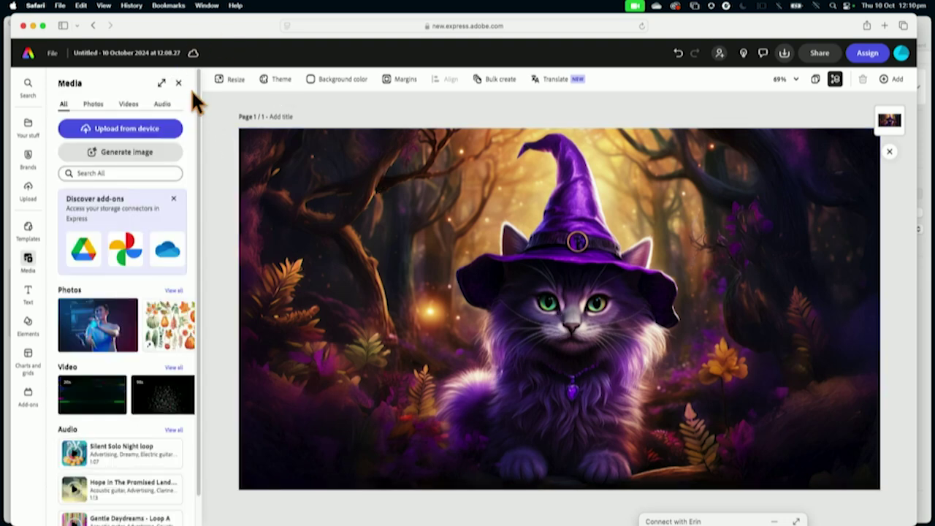
Step: Select the cat image and remove its forest background
click(336, 167)
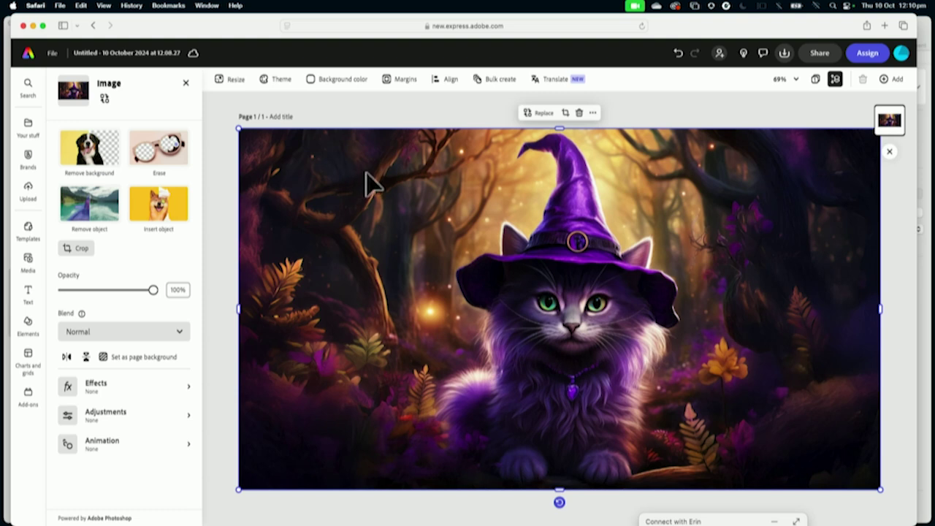
click(107, 158)
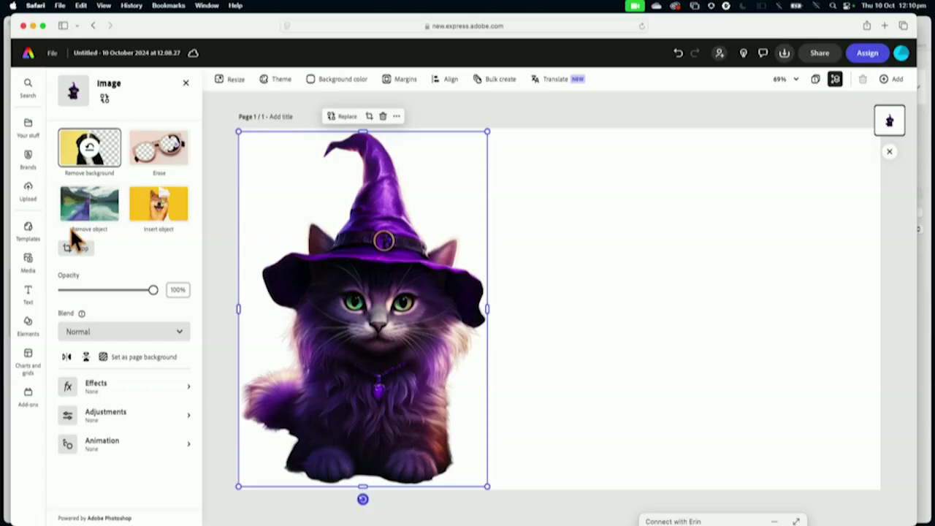
click(30, 265)
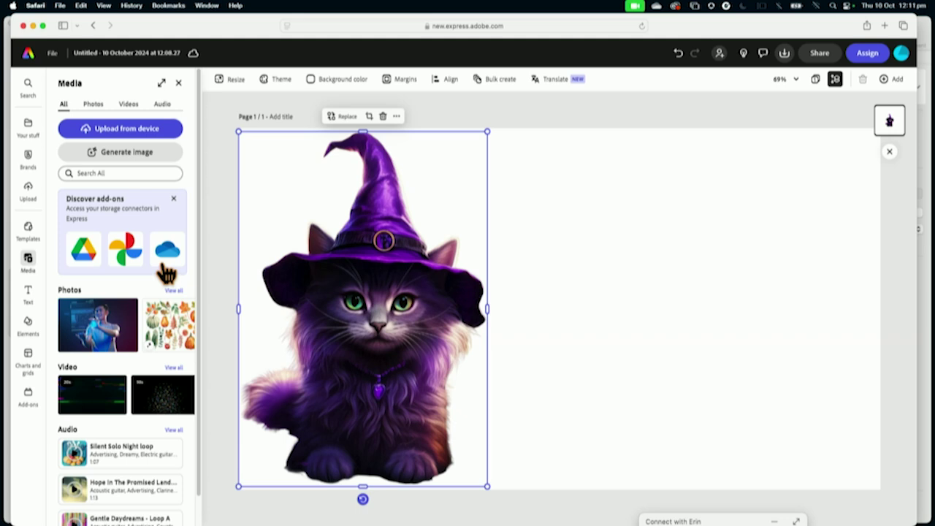
Step: Add a 'Mystical forest' stock video clip and stretch it to fill the page
click(131, 106)
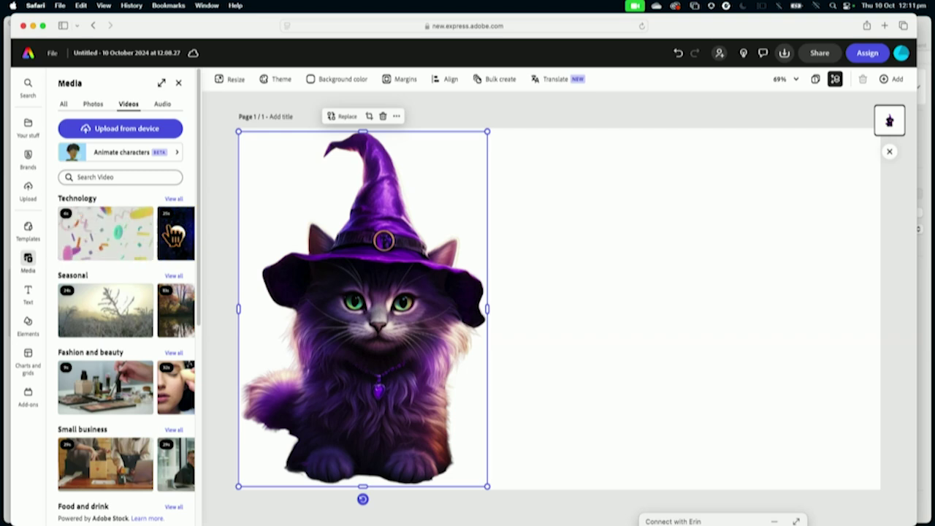
click(129, 177)
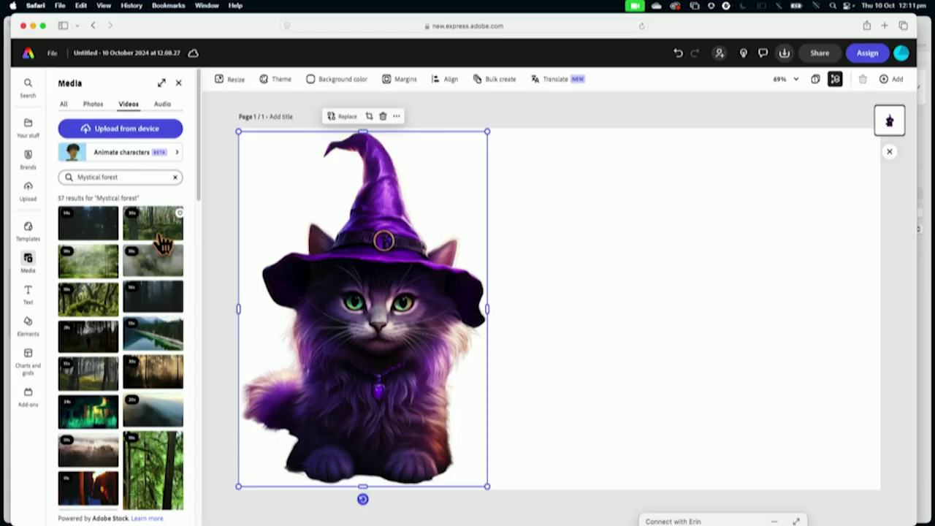
click(158, 235)
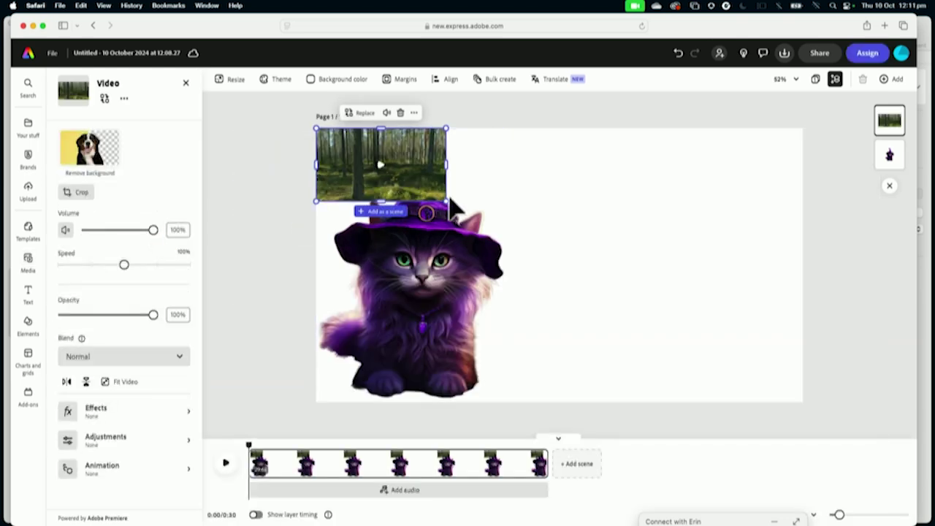
drag(447, 202, 802, 415)
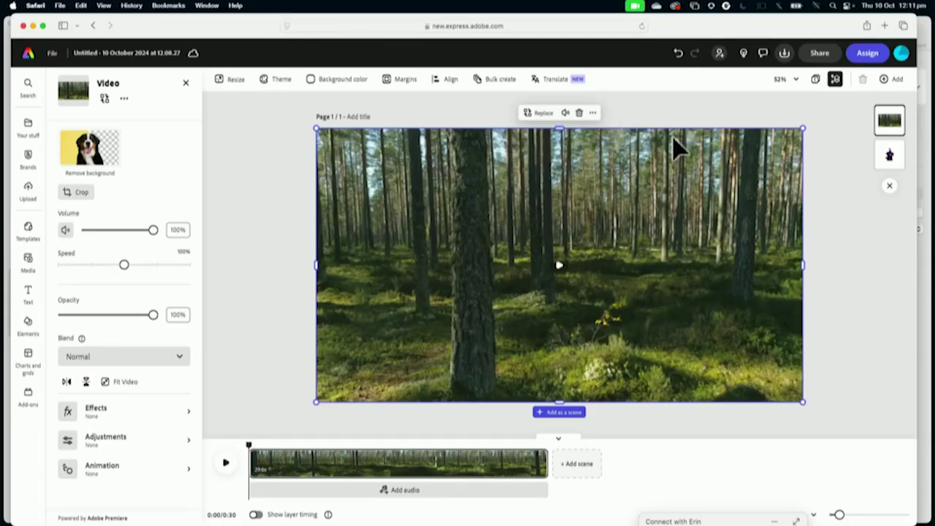
Step: Layer the cat above the forest video, shrink it to the lower-left, and preview playback
mouse_move(870, 162)
mouse_down()
mouse_move(893, 153)
mouse_move(889, 109)
mouse_move(872, 145)
mouse_up()
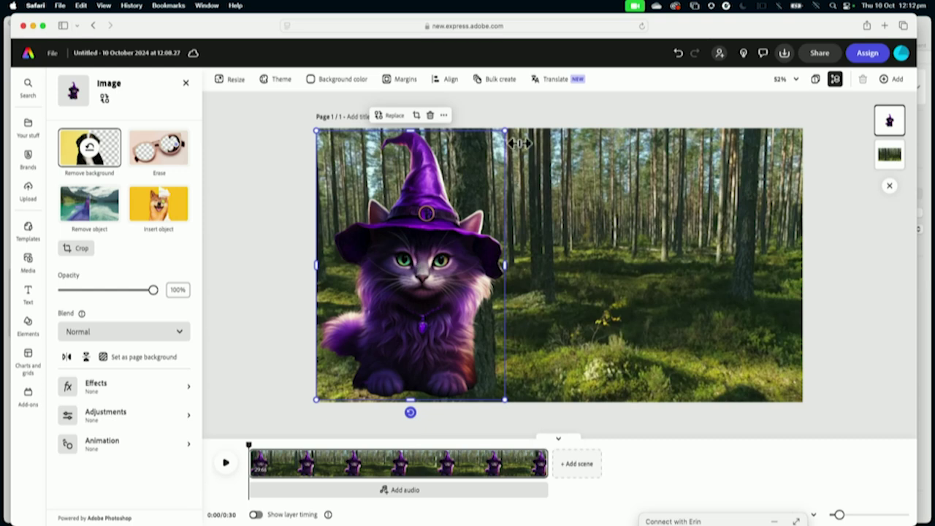
drag(506, 131, 432, 232)
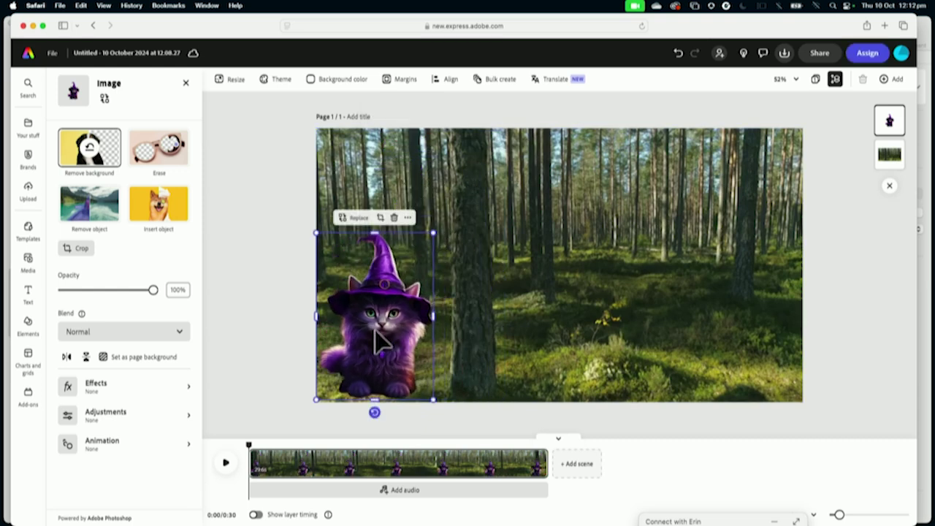
click(227, 465)
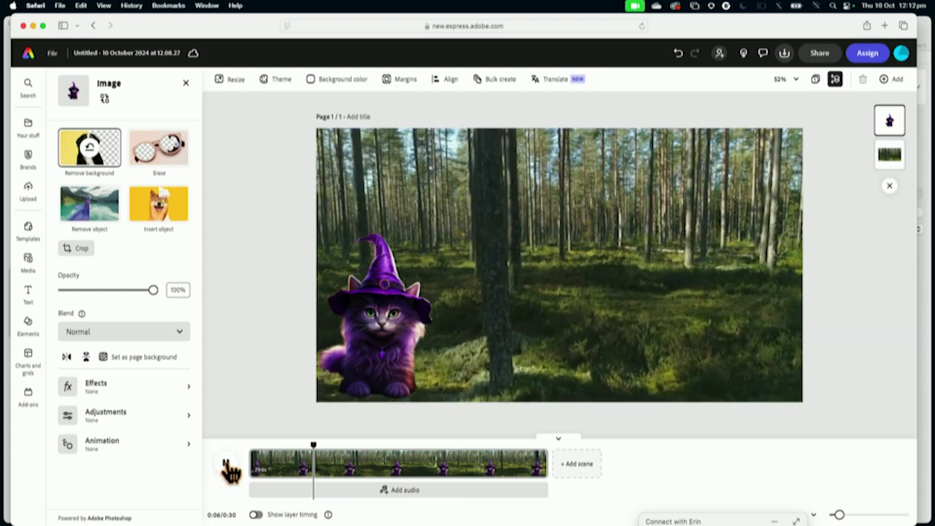
click(226, 462)
drag(311, 442, 232, 445)
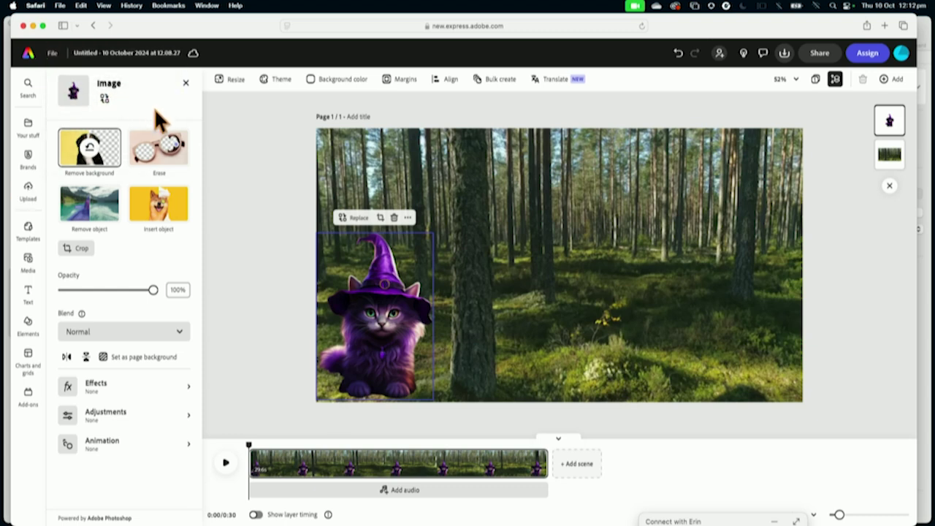
click(29, 262)
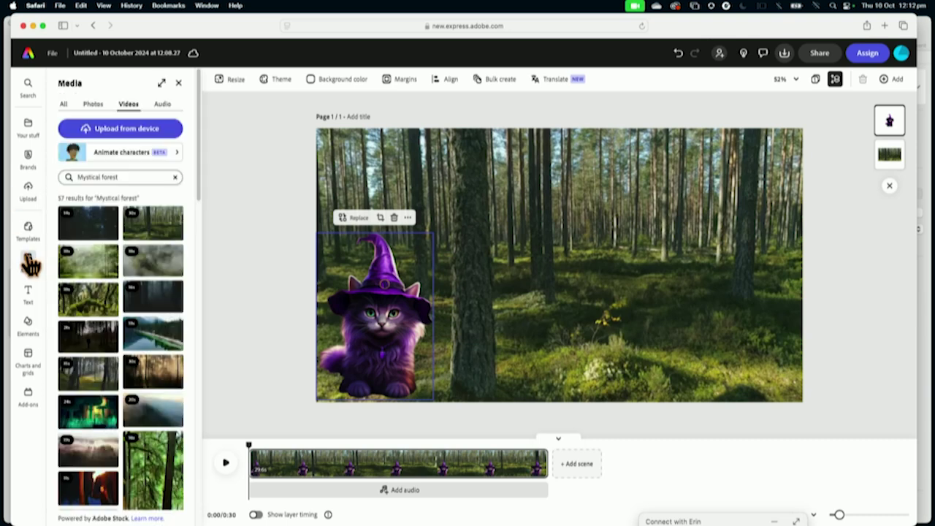
Step: Replace the audio search with 'magical music' in the stock audio library
click(165, 105)
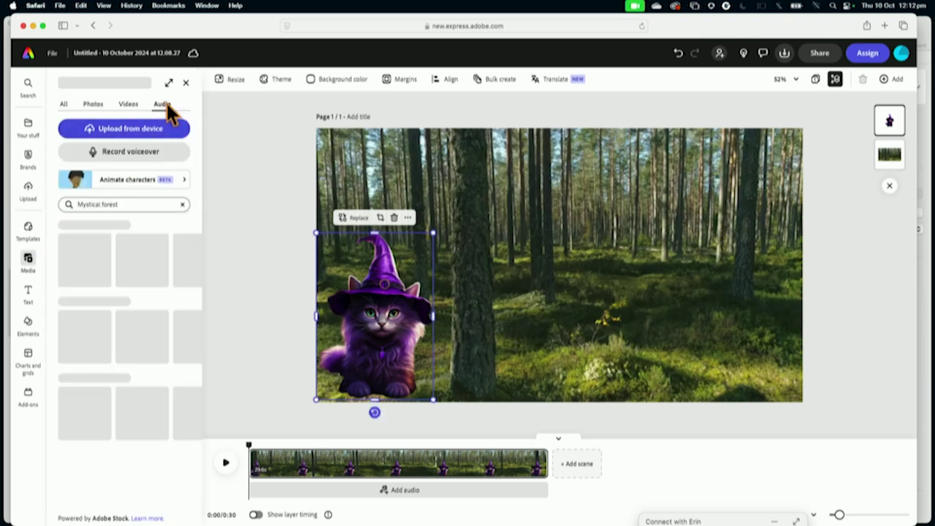
click(176, 208)
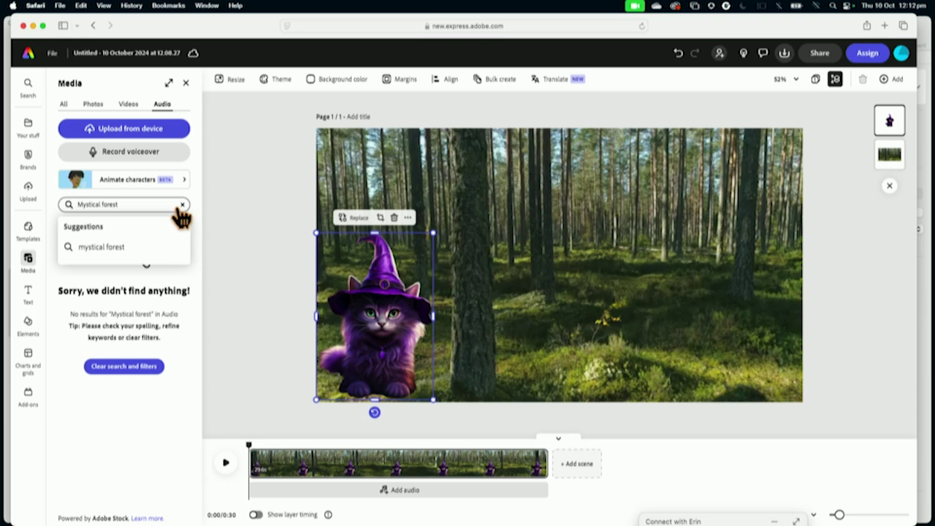
double_click(150, 204)
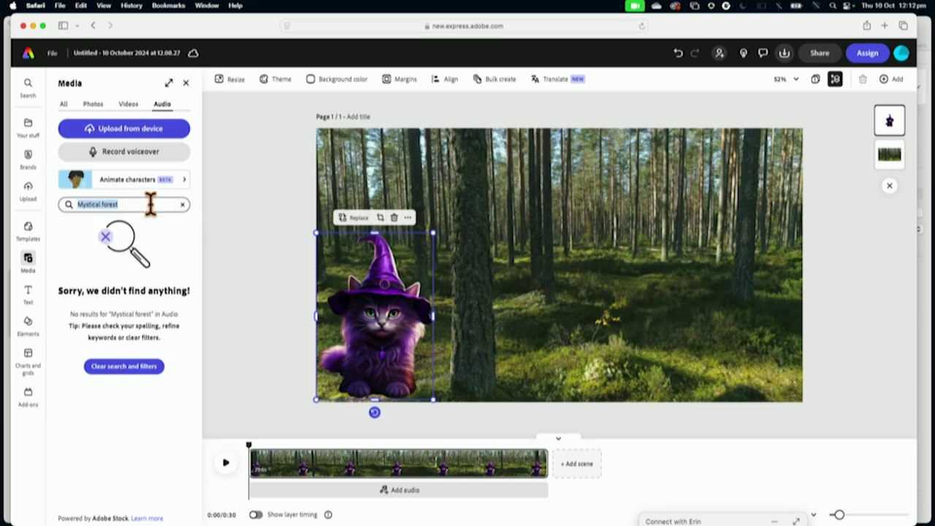
key(BackSpace)
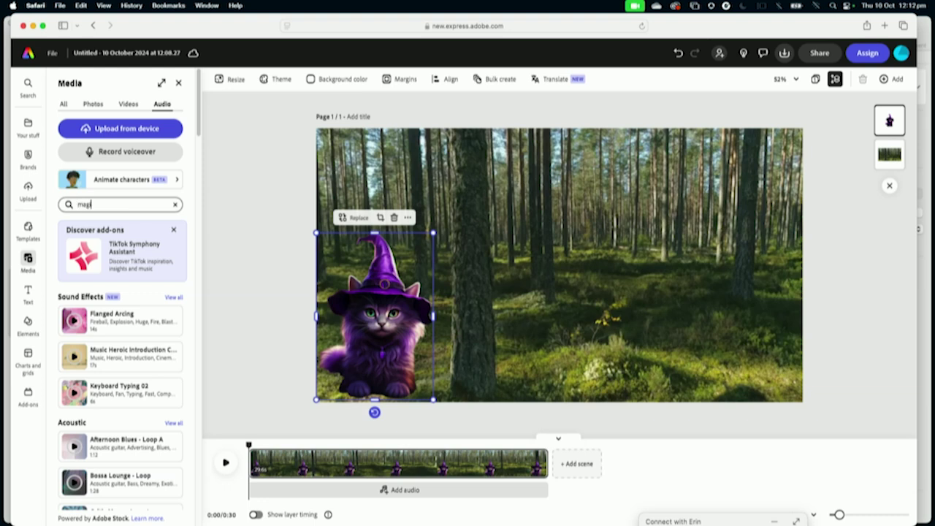
text(magical music)
key(Return)
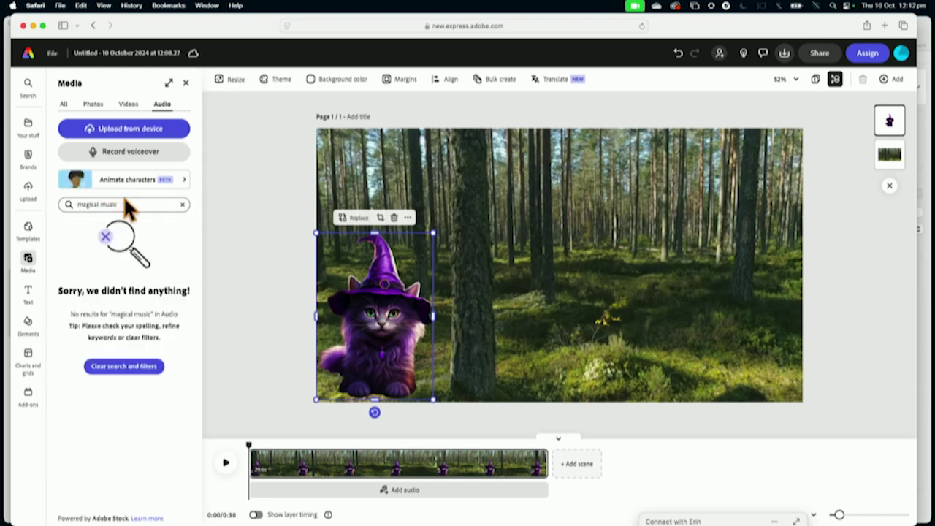
Step: Delete the witch cat and narrow the audio search to just 'magical'
key(Delete)
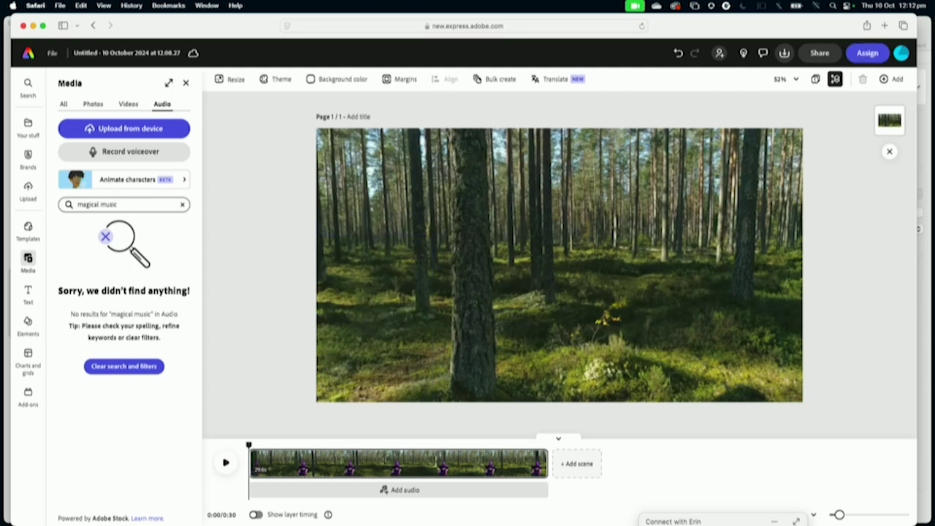
click(106, 206)
click(123, 205)
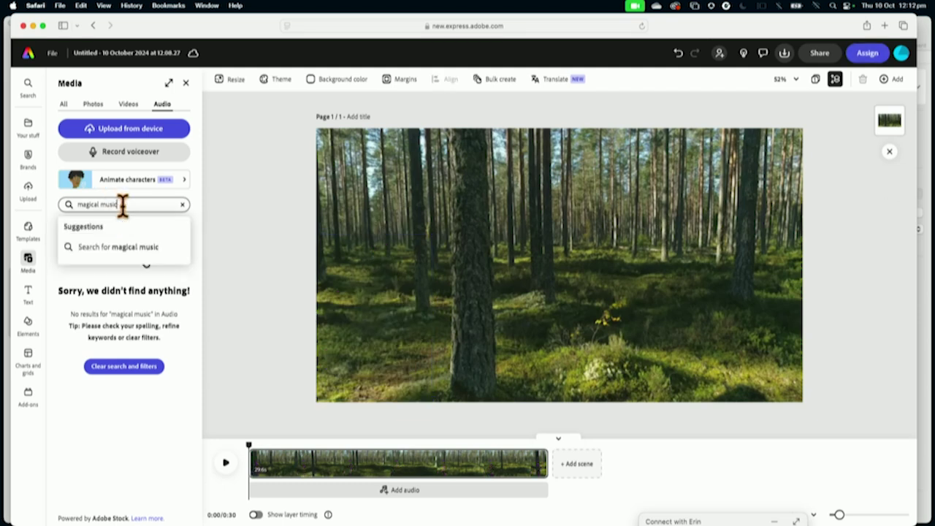
key(BackSpace)
key(BackSpace)
key(BackSpace)
key(Return)
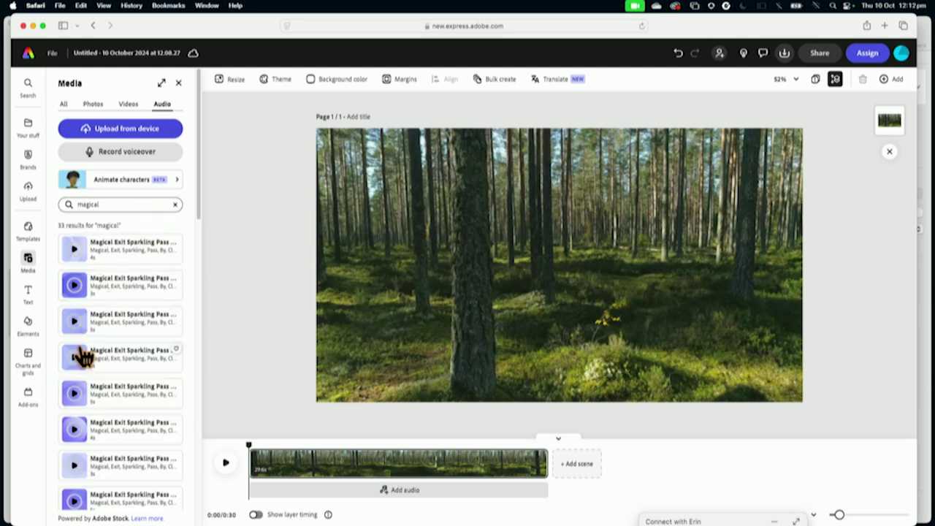
Step: Preview several magical sounds and add Magic Tone Long Swelling to the timeline
click(74, 321)
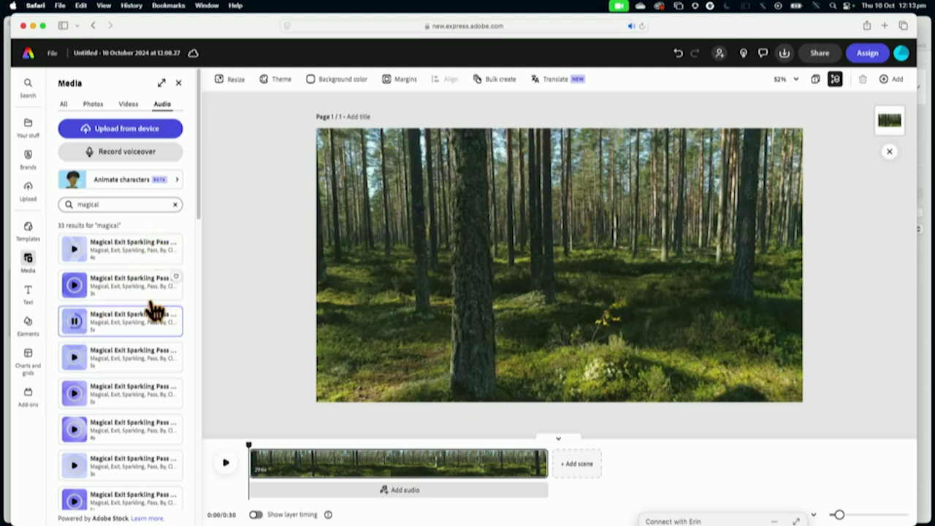
scroll(154, 310, down, 8)
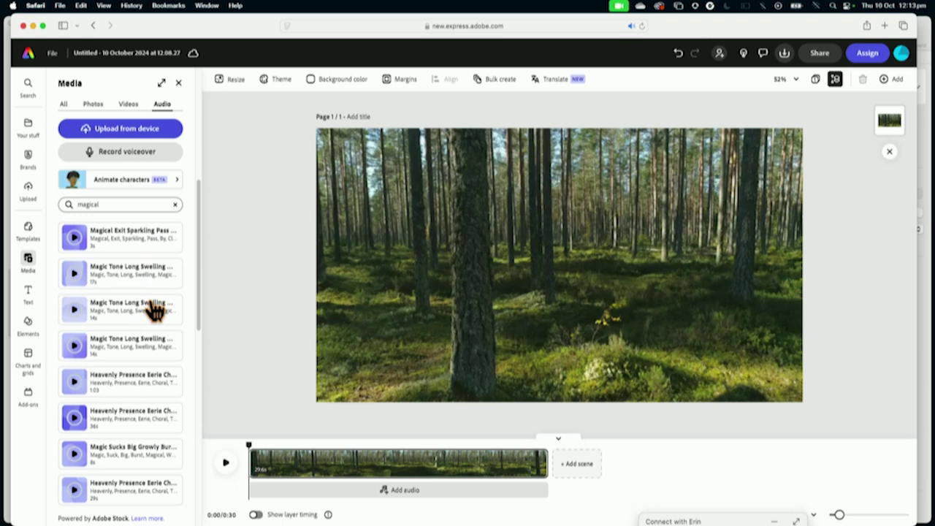
click(74, 273)
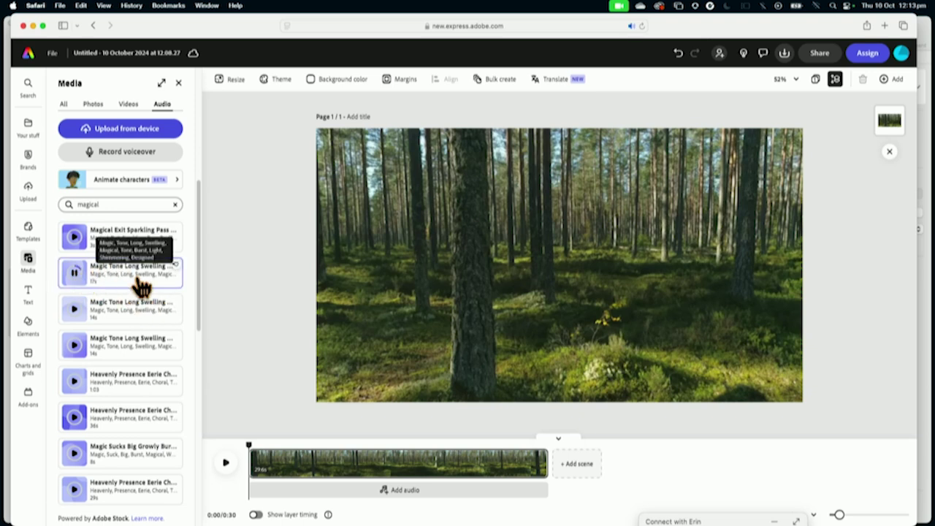
scroll(141, 288, down, 2)
click(76, 313)
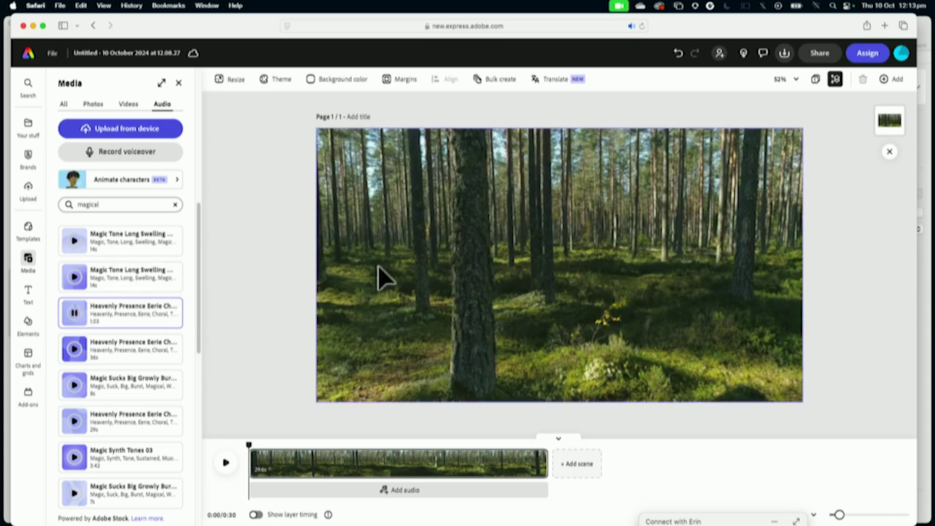
scroll(160, 292, up, 3)
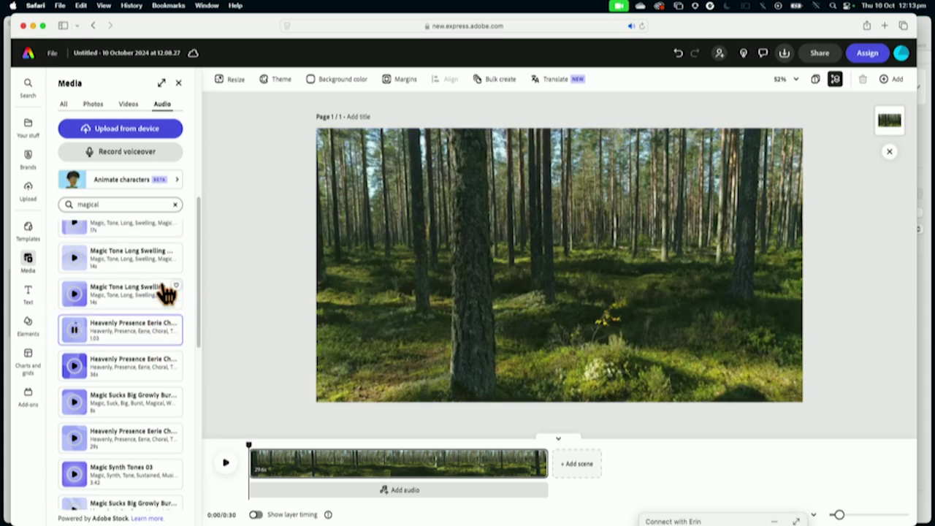
click(86, 299)
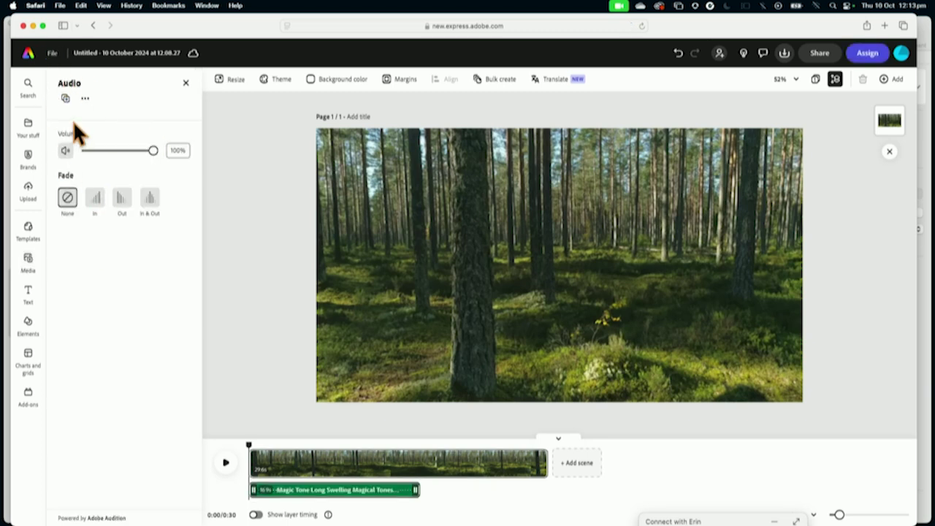
Step: Return to the magical audio results and play a few seconds of the video with sound
click(186, 85)
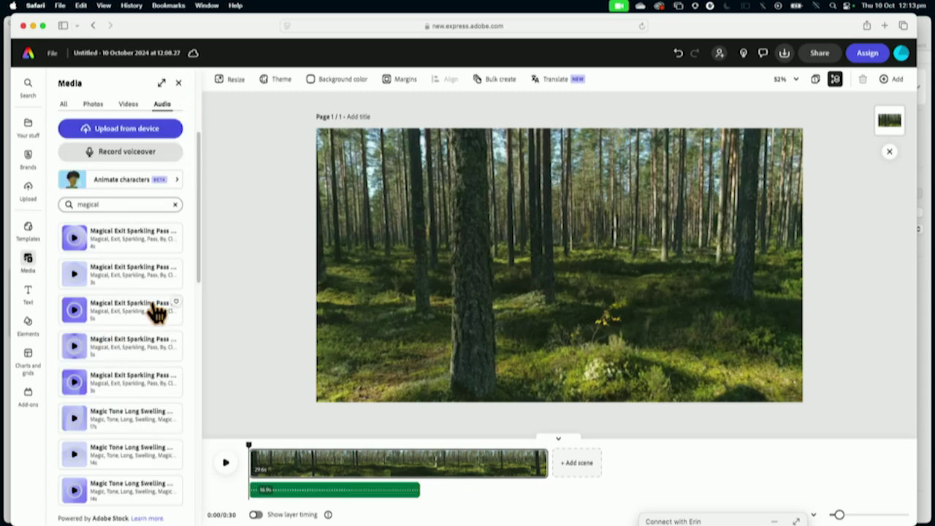
scroll(142, 376, down, 1)
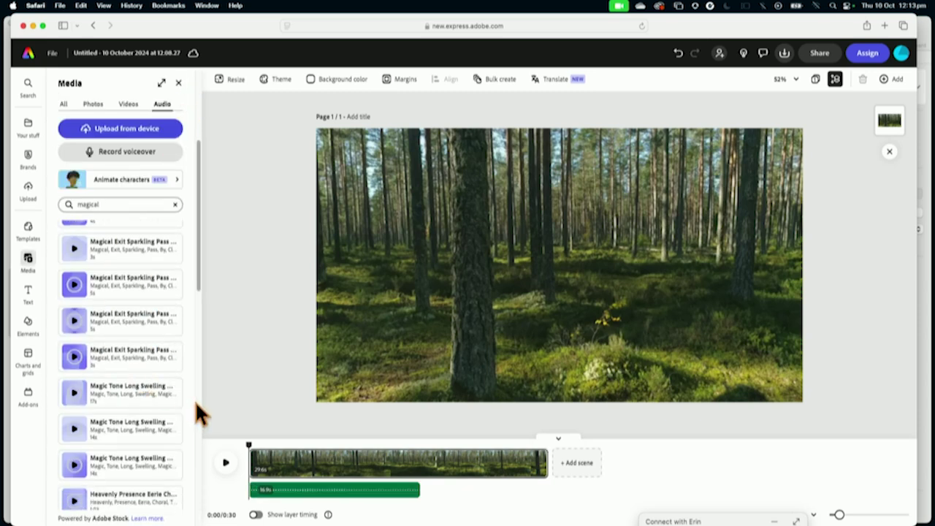
click(225, 463)
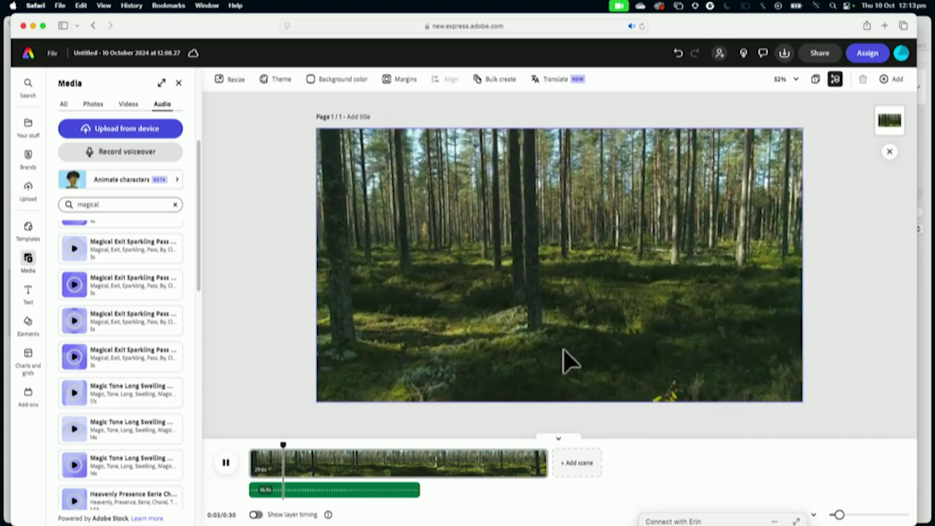
click(226, 462)
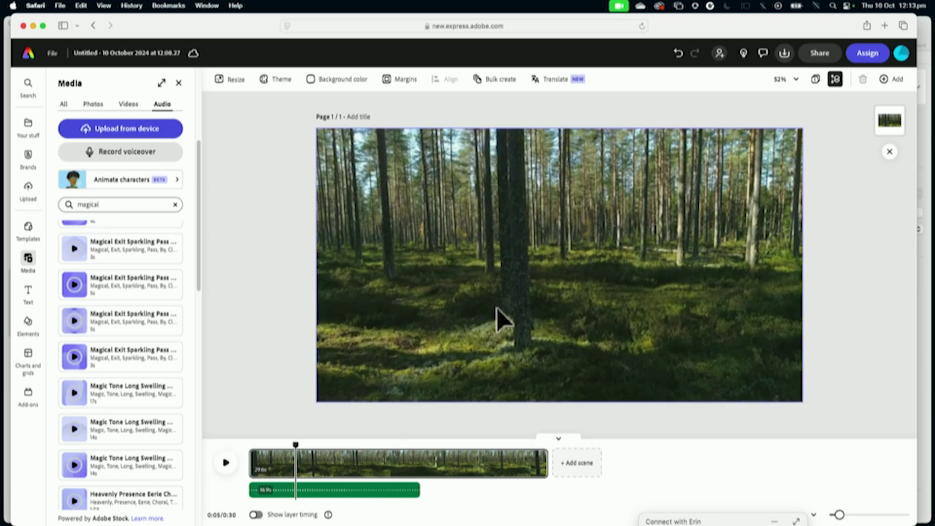
Step: Undo twice to bring back the deleted witch cat
key(super+z)
click(654, 238)
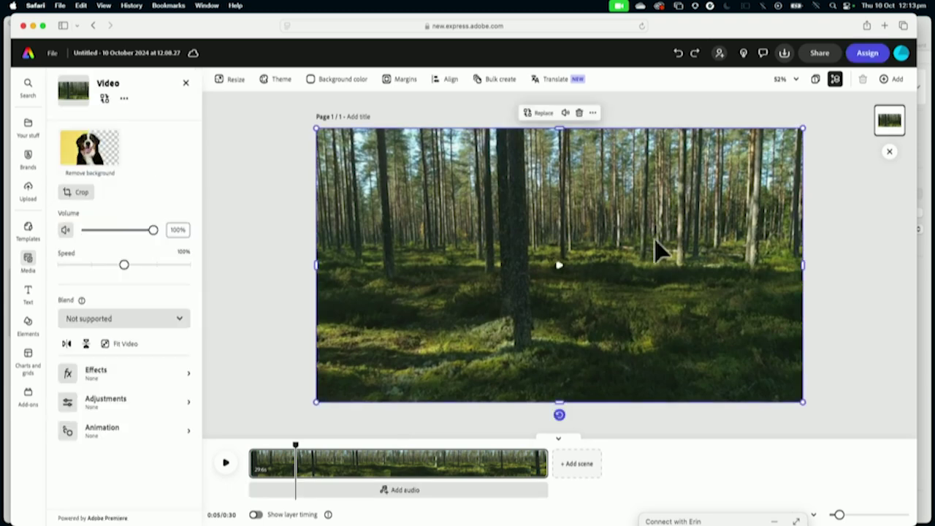
key(super+z)
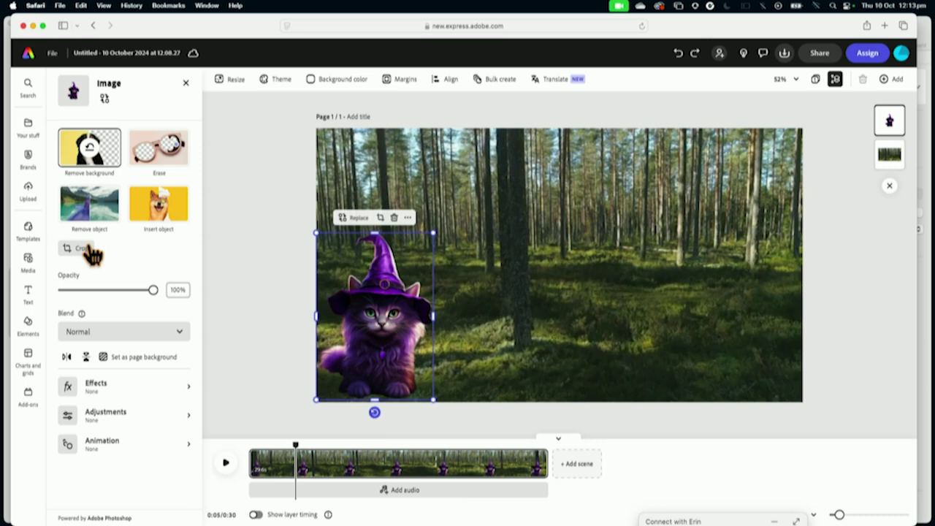
Step: Add Magic Tone Long Swelling again from the magical results, then rewind and preview playback
click(29, 272)
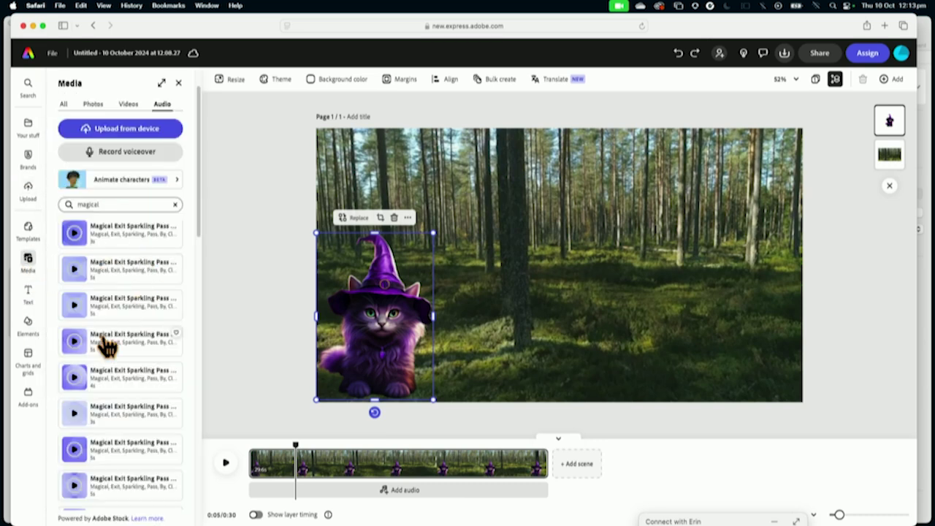
scroll(106, 347, down, 5)
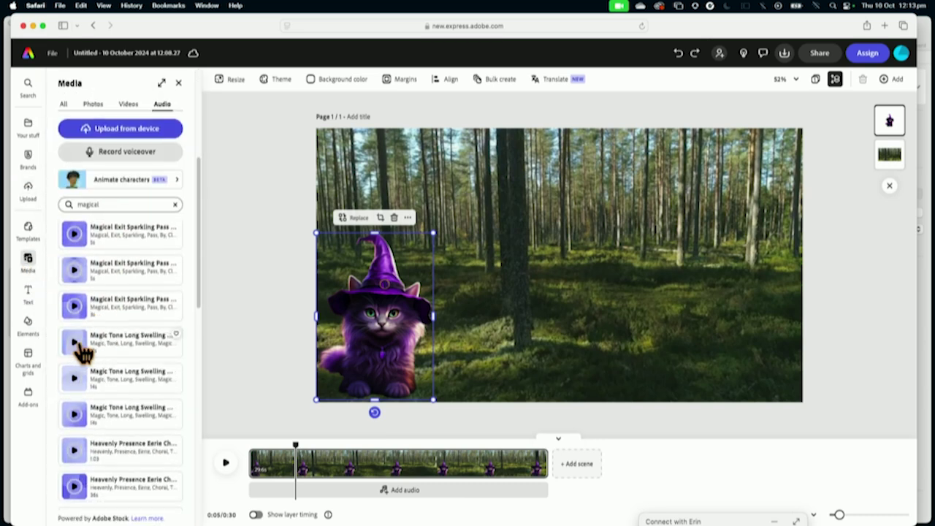
click(103, 339)
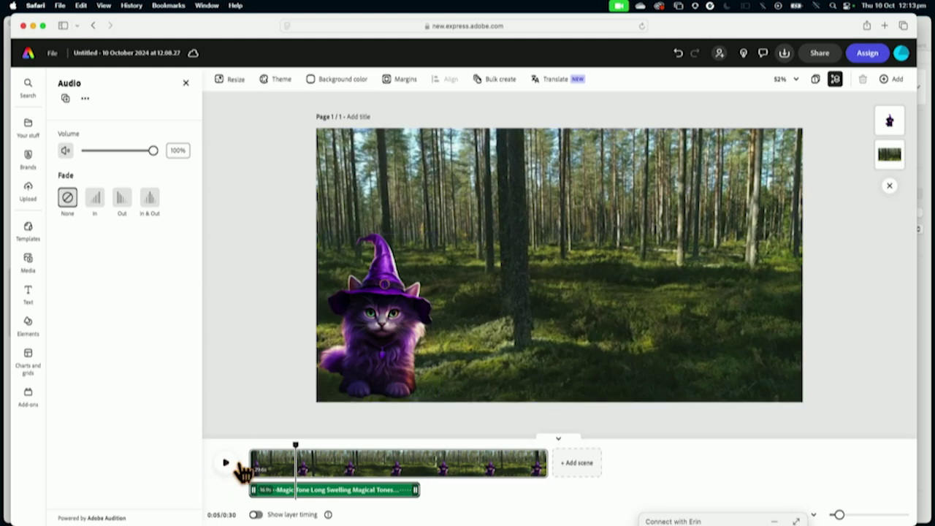
drag(296, 444, 240, 445)
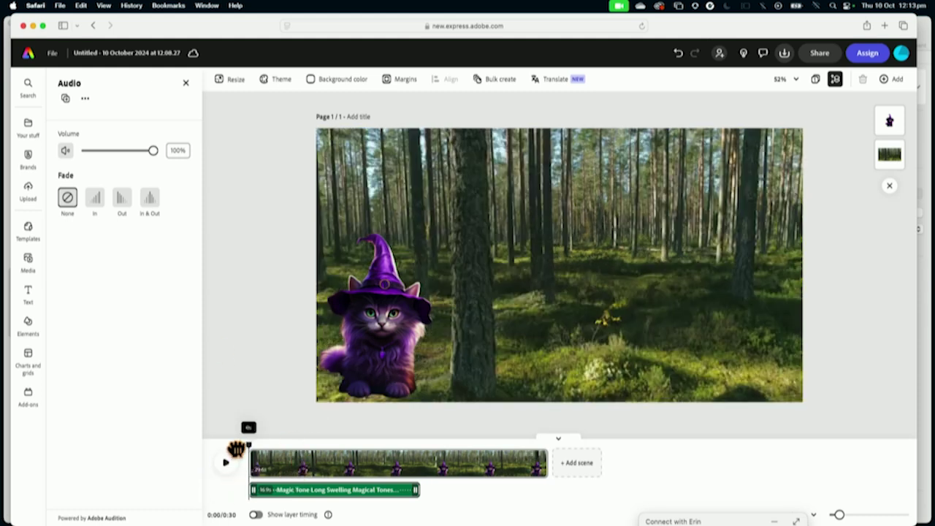
click(226, 463)
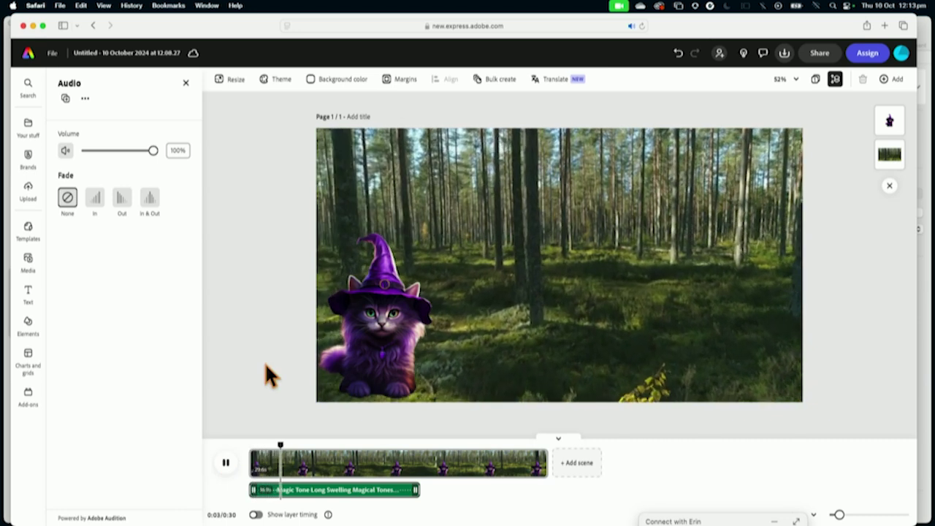
click(227, 463)
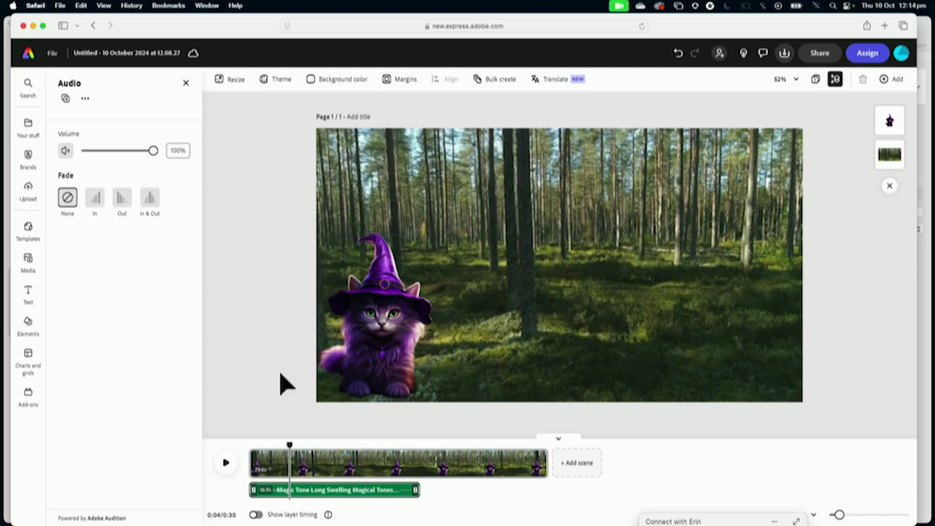
Step: Shorten the witch cat's layer timing so it enters at about 0:03, previewing to check
click(255, 515)
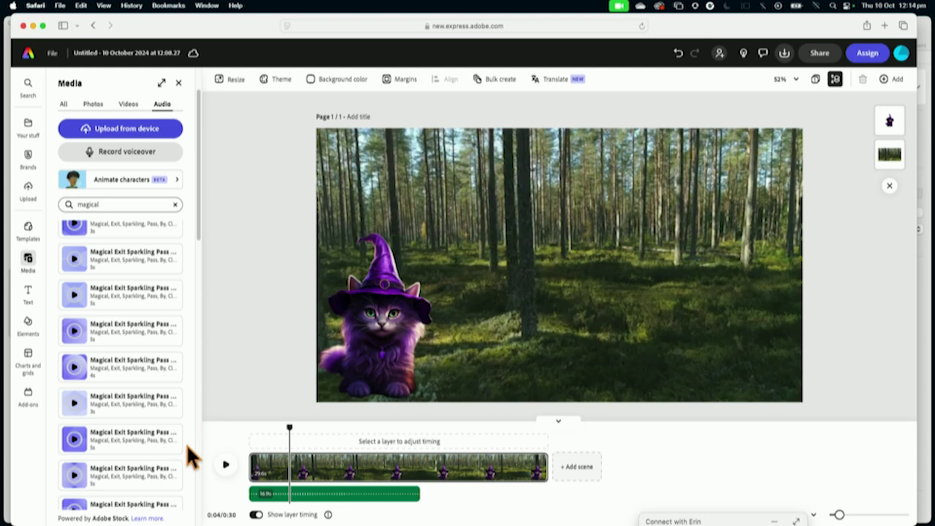
click(345, 352)
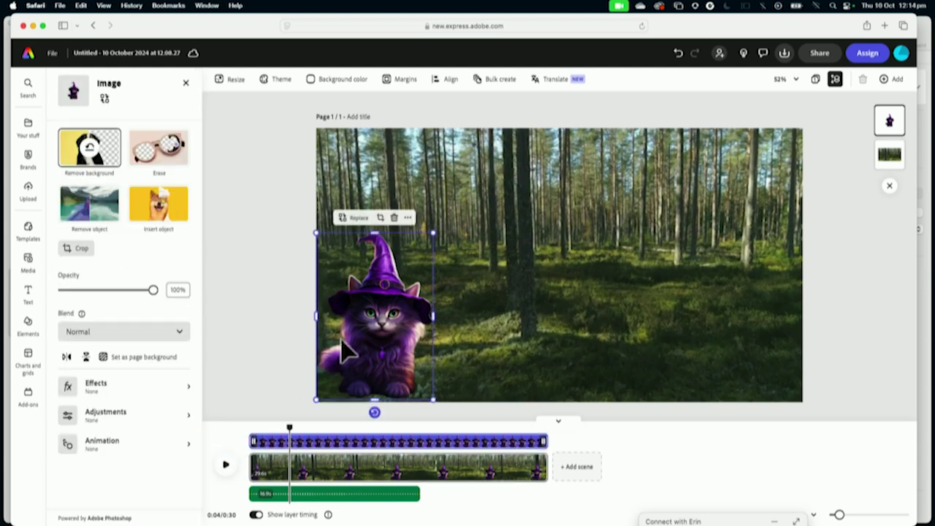
click(255, 439)
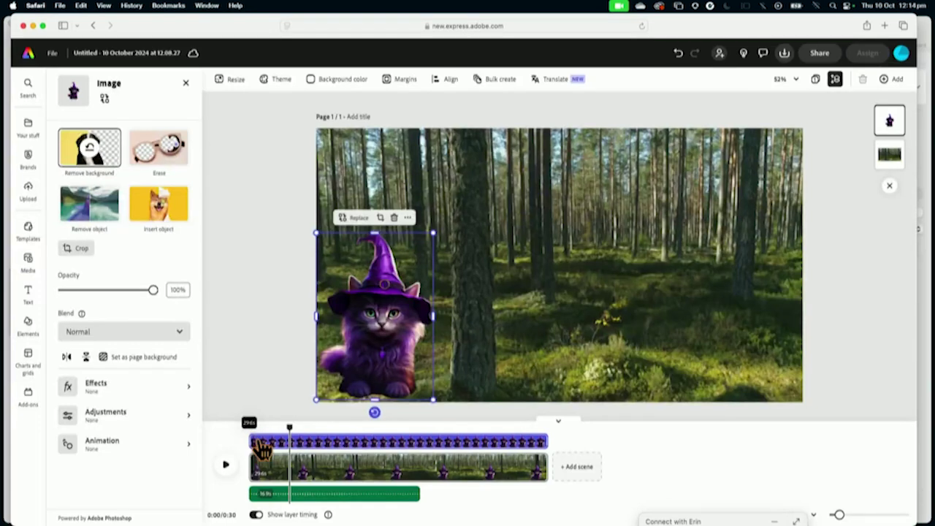
drag(262, 448, 295, 448)
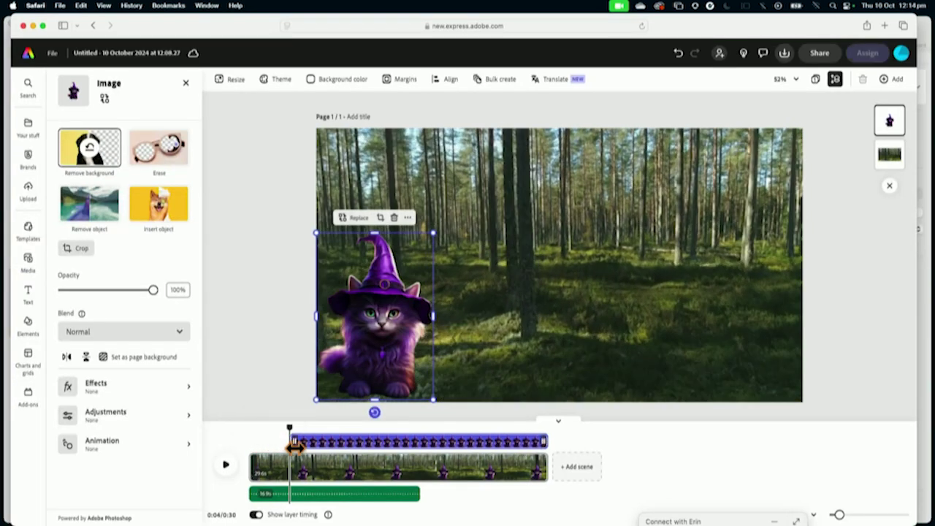
click(256, 432)
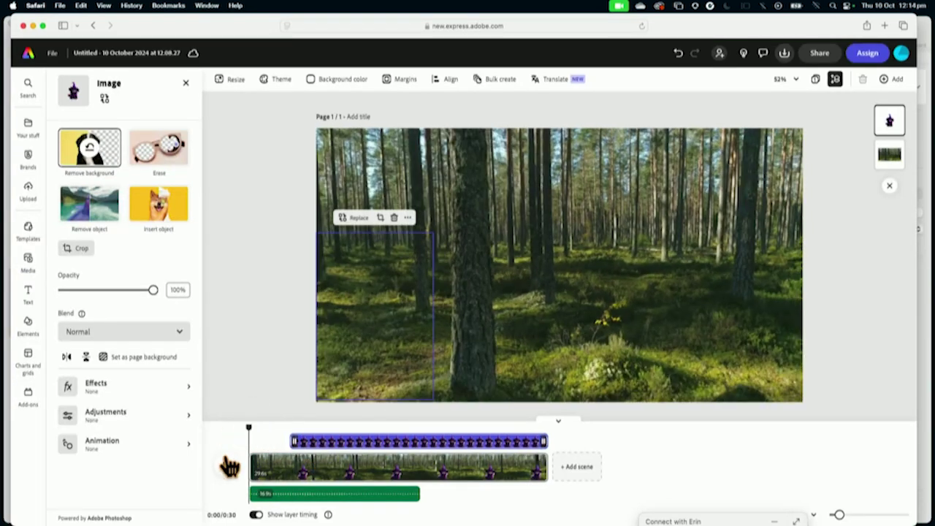
click(228, 466)
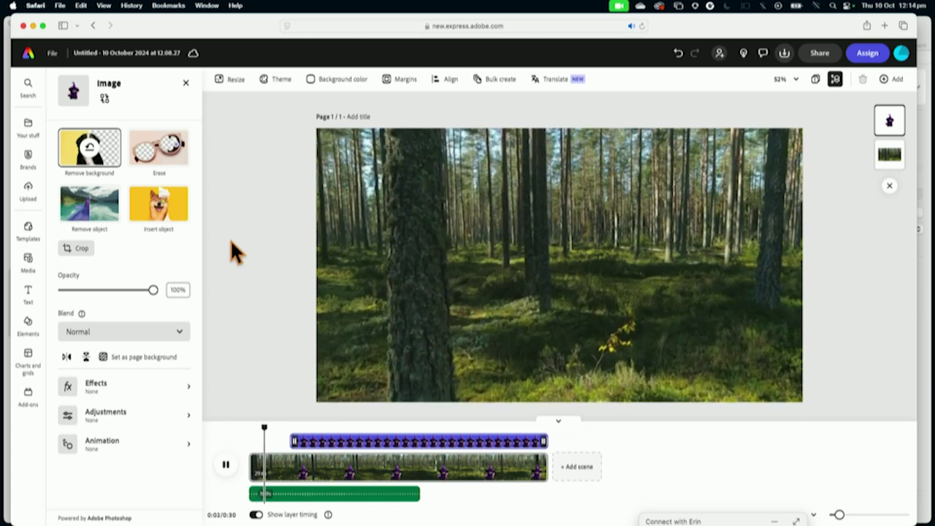
key(space)
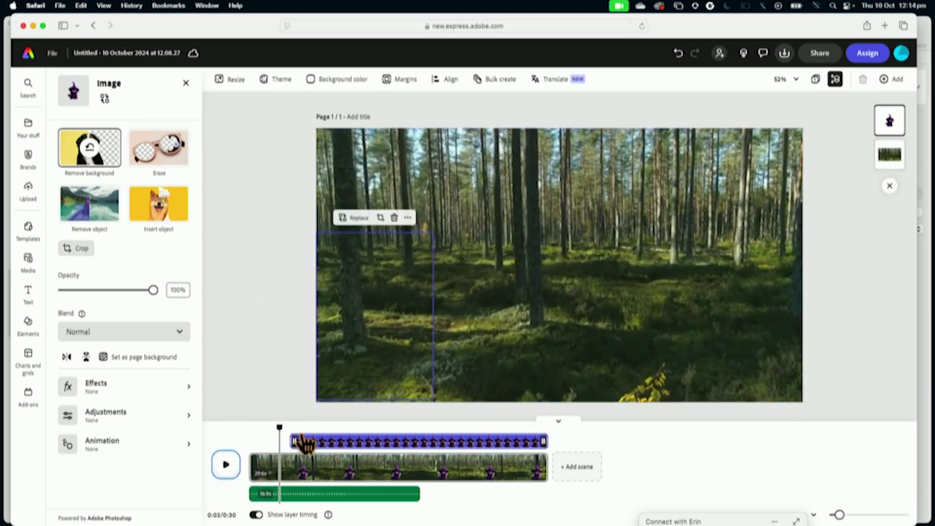
drag(294, 442, 280, 442)
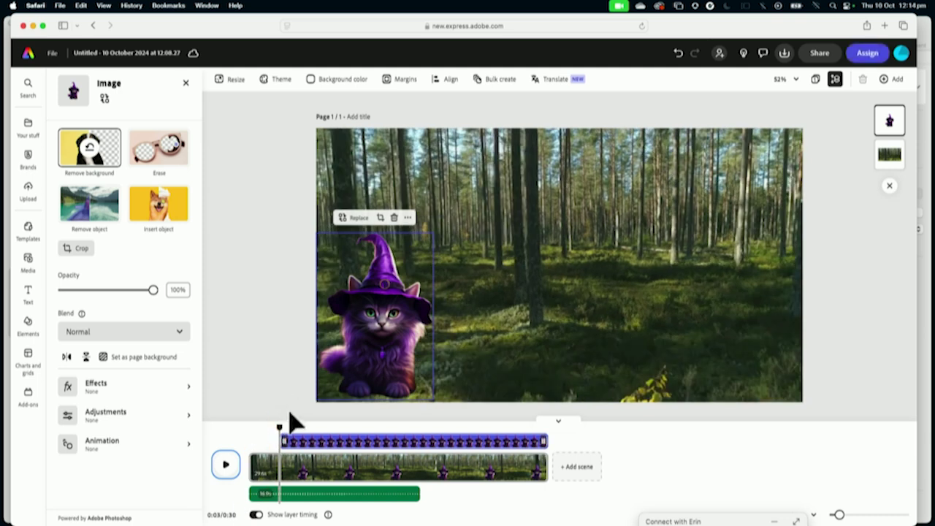
Step: Give the witch cat a Pop entrance animation
click(124, 451)
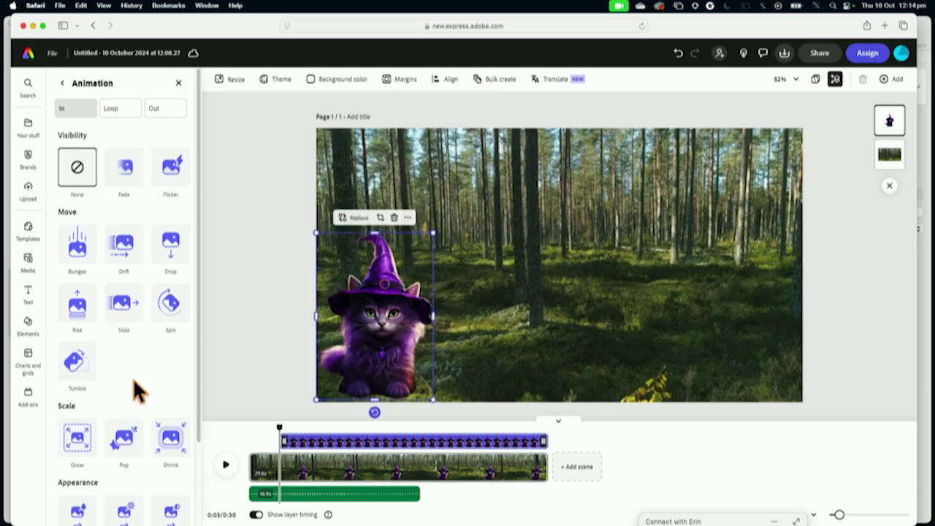
scroll(134, 381, down, 5)
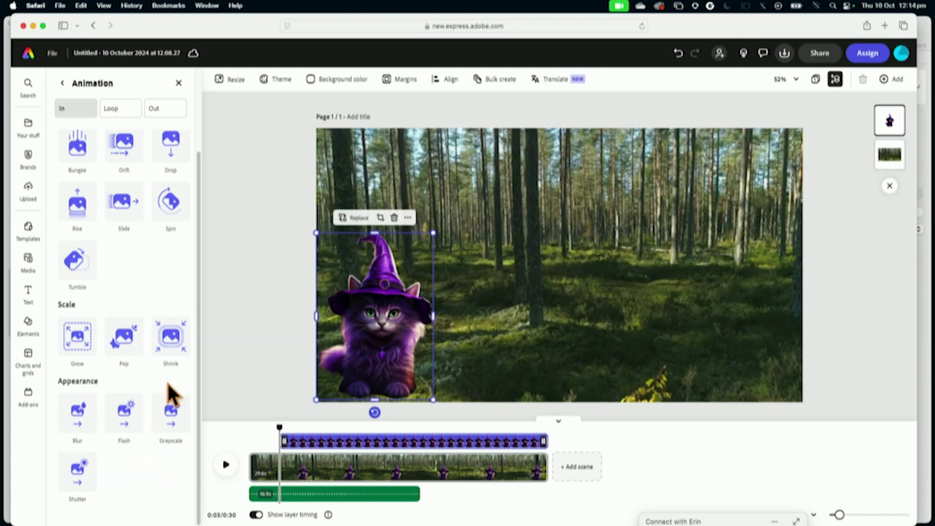
click(123, 340)
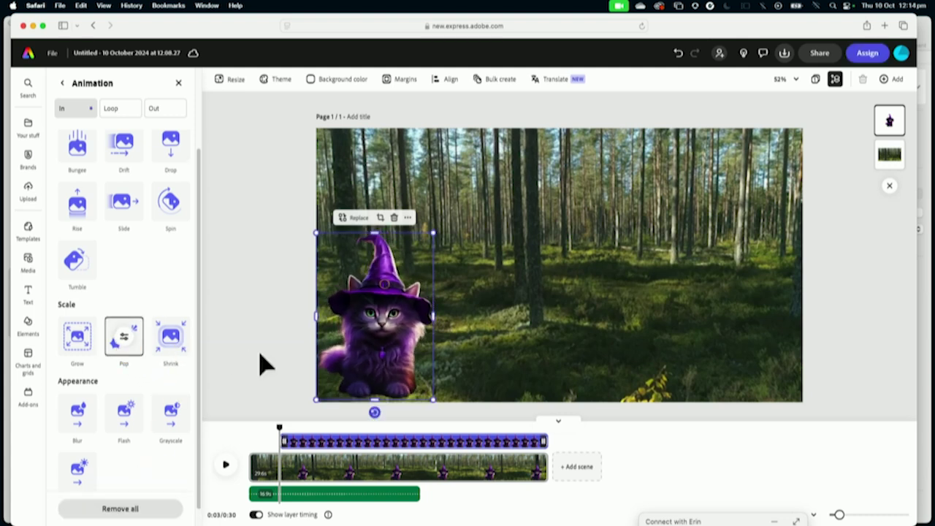
Step: Set the Pop animation to 0.68s, Soft personality and intensity 61, then preview from the start
click(129, 357)
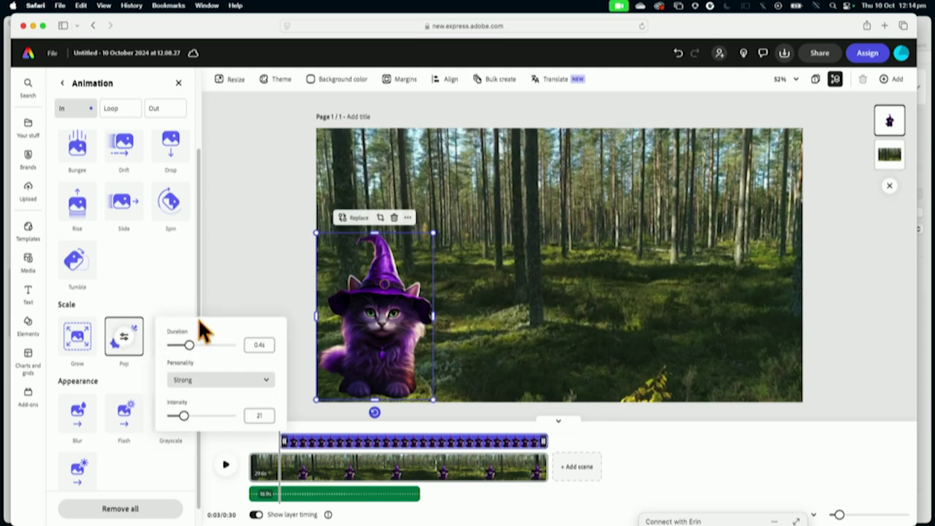
drag(191, 356, 214, 358)
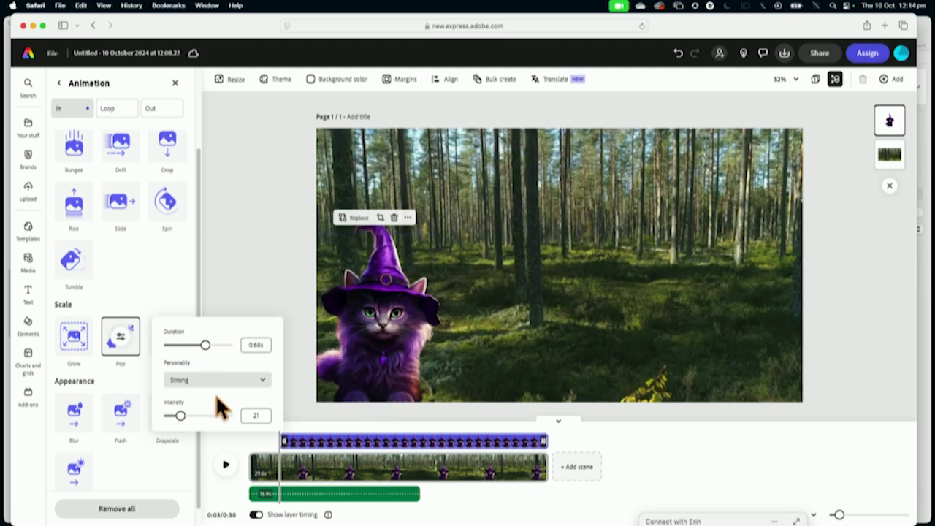
click(229, 387)
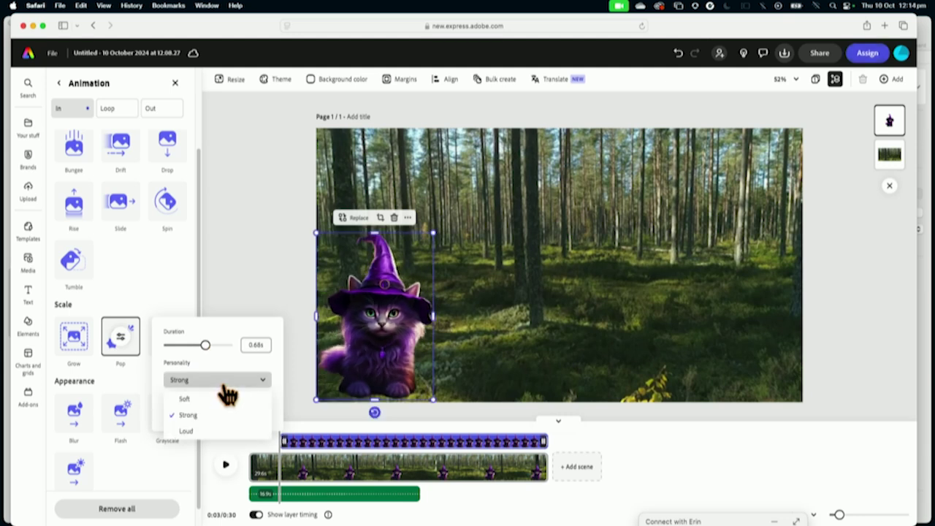
click(224, 398)
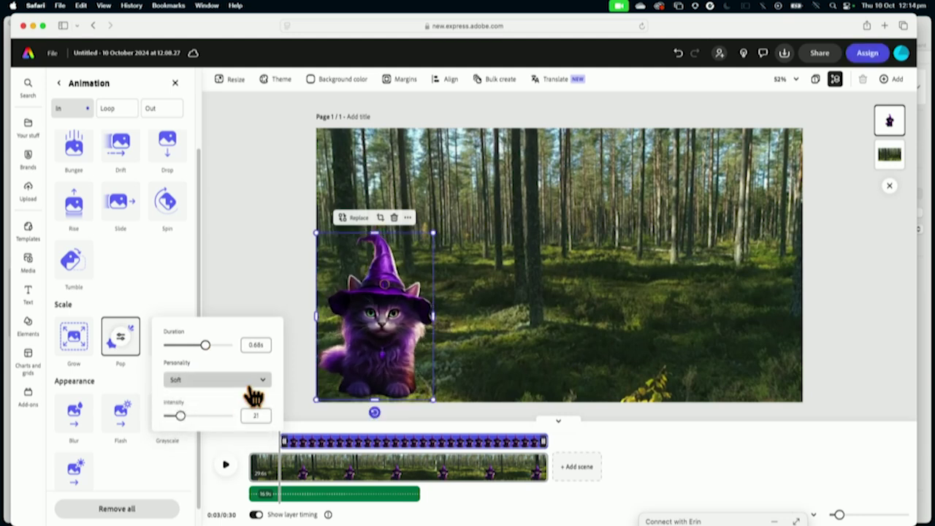
drag(186, 422, 209, 423)
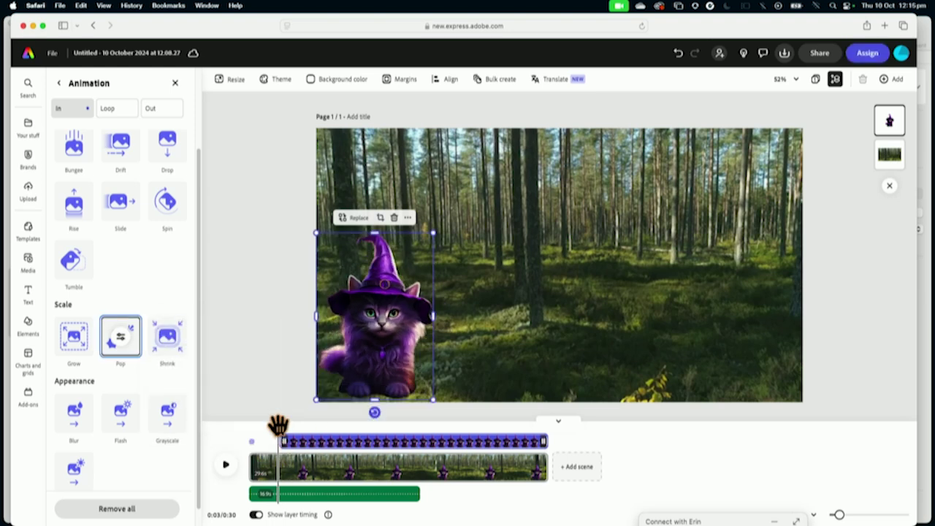
drag(278, 429, 223, 454)
click(226, 465)
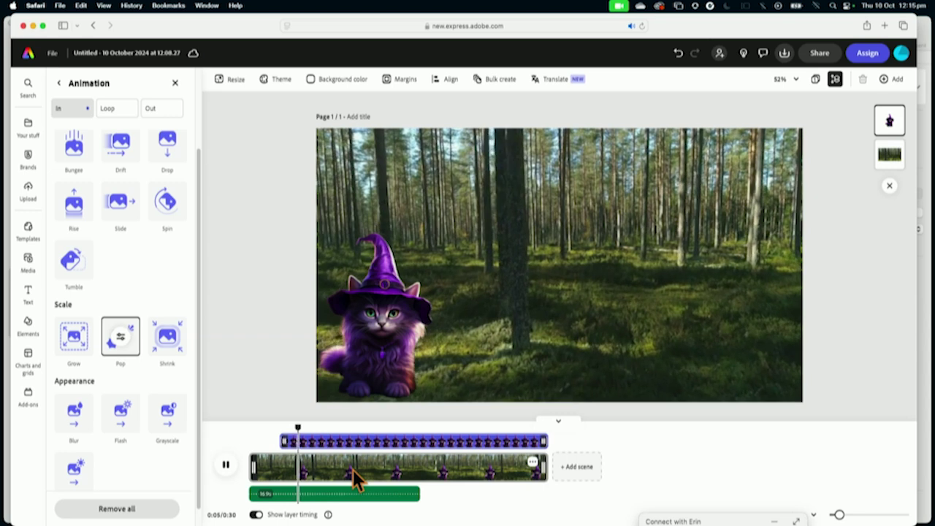
Step: Stop the preview and clear the 'magical' audio search
click(225, 464)
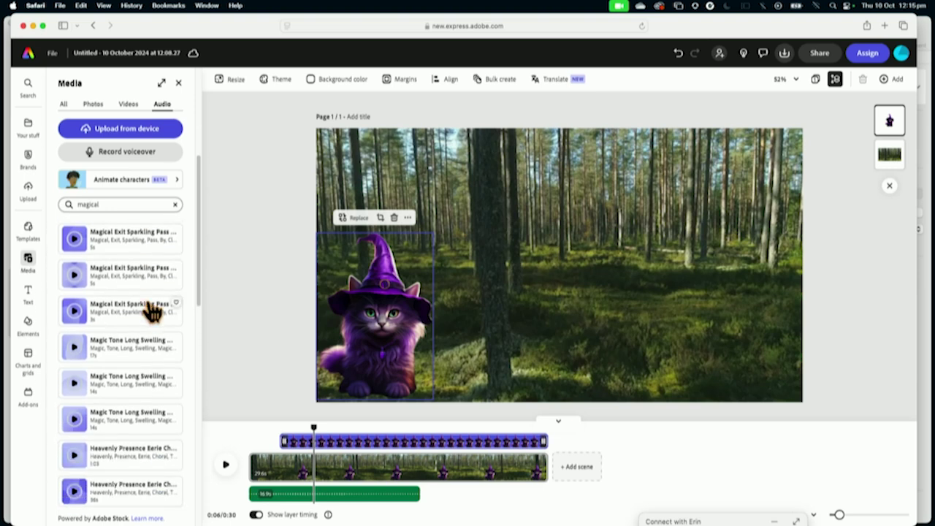
click(175, 205)
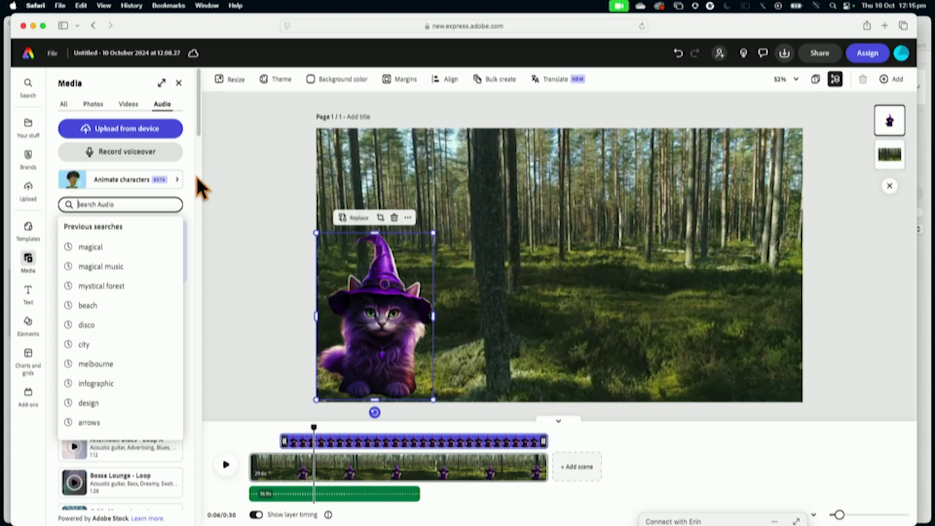
click(192, 176)
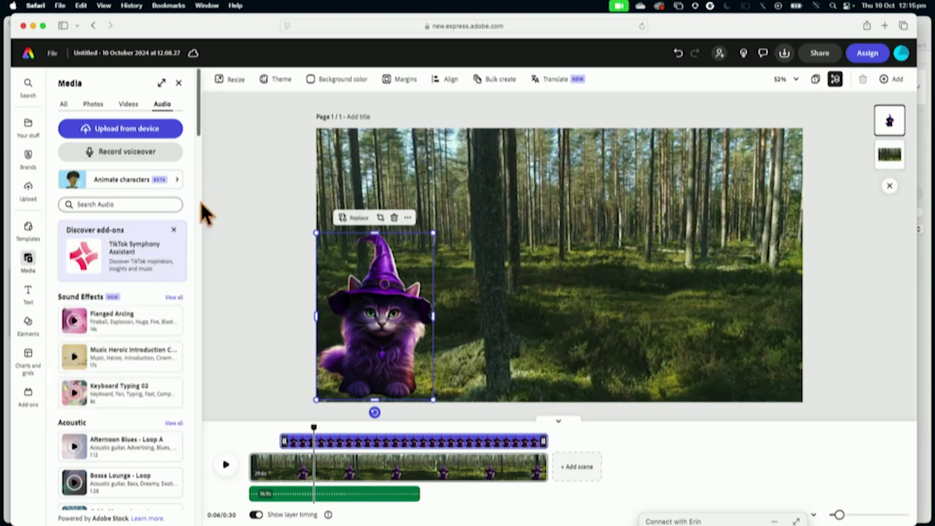
Step: Show all 444 tracks of the Film audio category
scroll(134, 271, down, 4)
scroll(139, 273, down, 8)
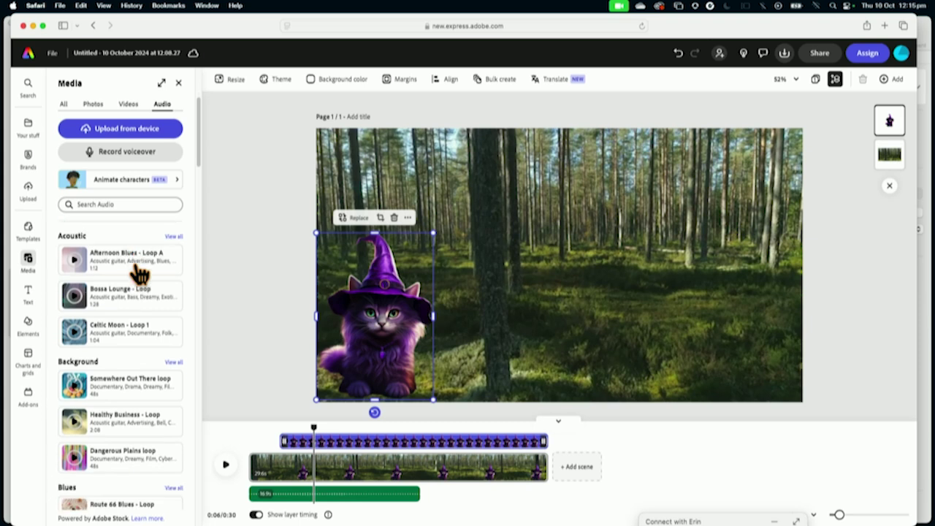
scroll(141, 279, down, 5)
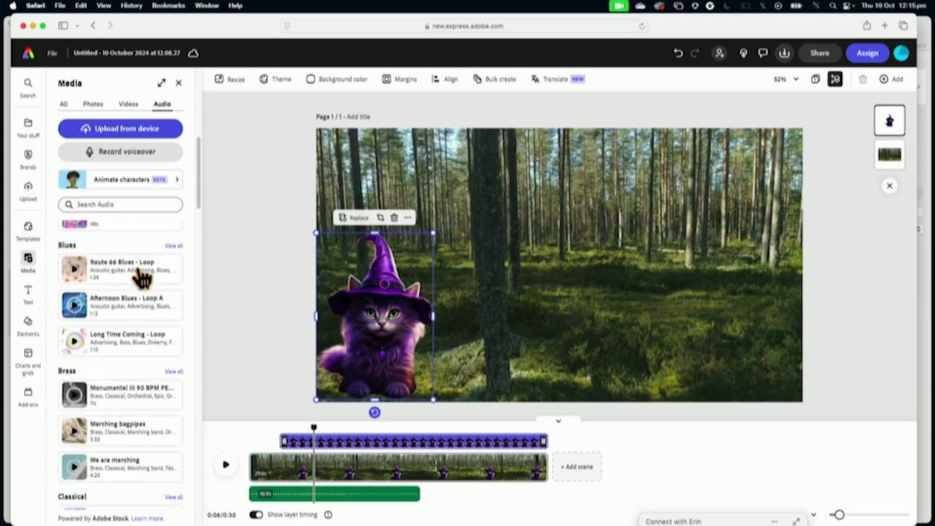
scroll(141, 278, down, 6)
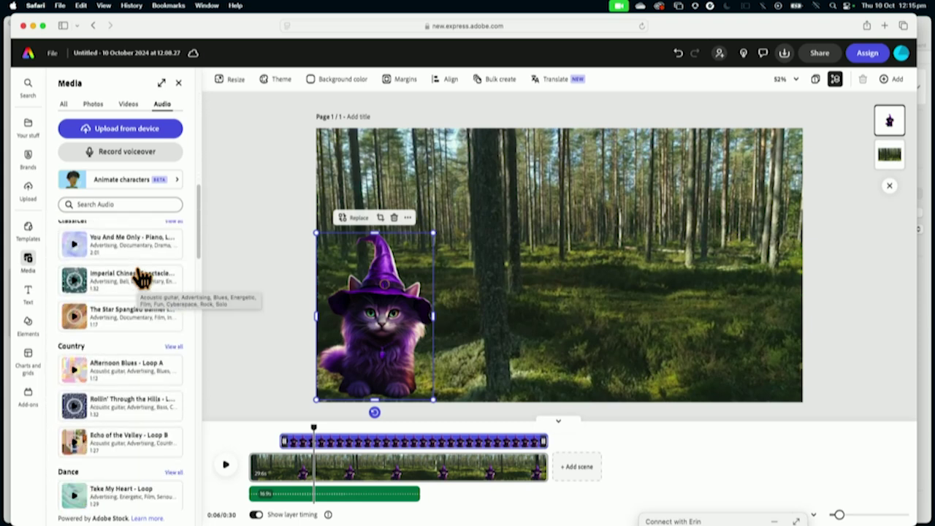
scroll(144, 333, down, 8)
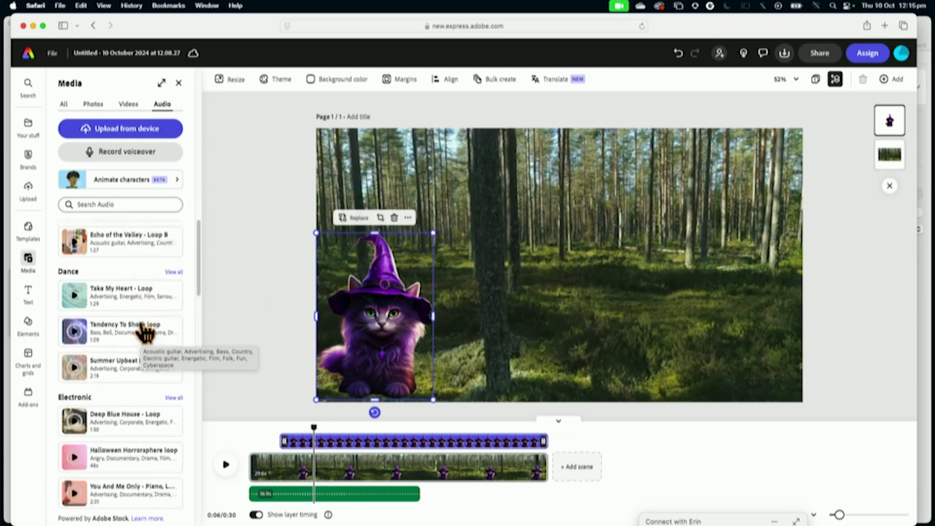
scroll(144, 333, down, 5)
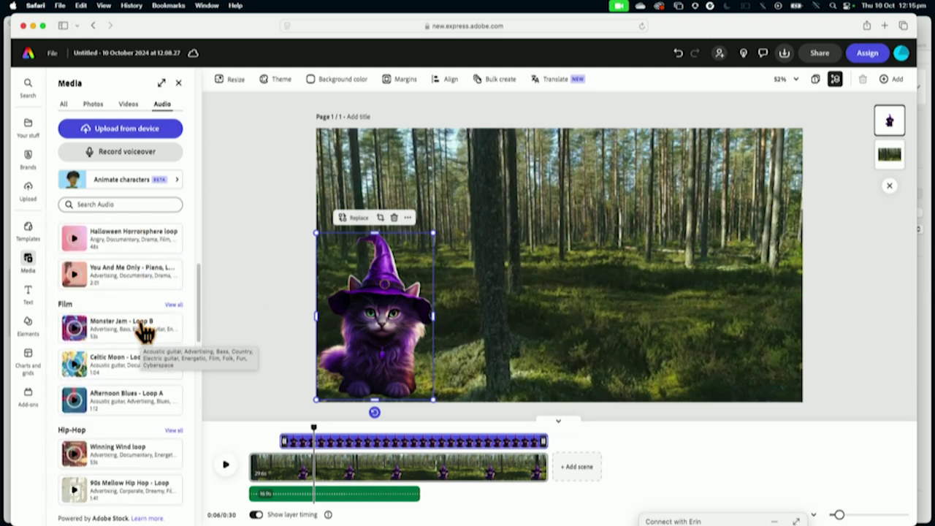
scroll(144, 332, up, 5)
scroll(144, 332, down, 3)
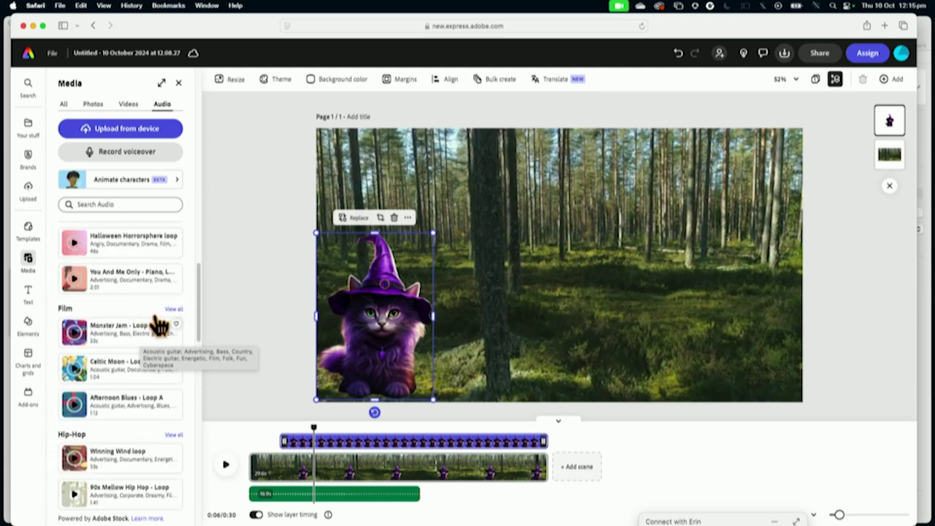
click(174, 311)
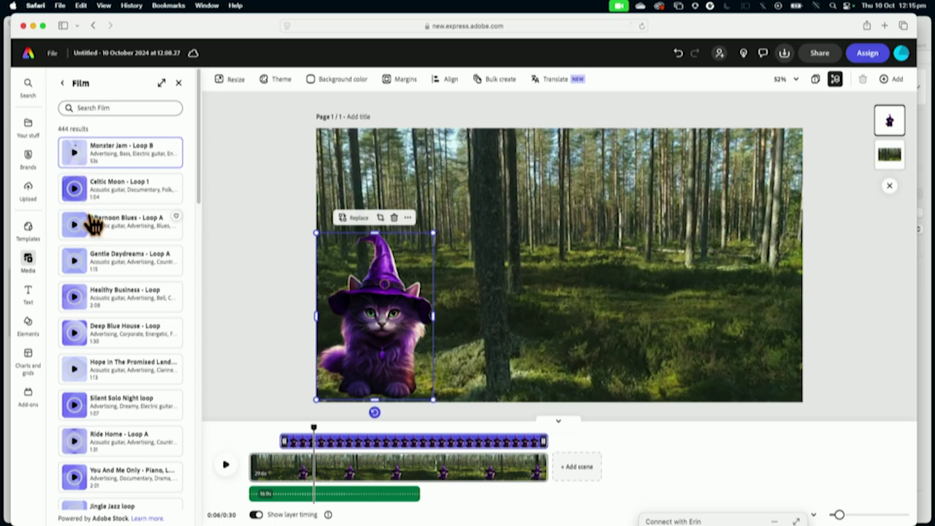
Step: Preview the Celtic Moon - Loop 1 track and add it to the video timeline
click(73, 191)
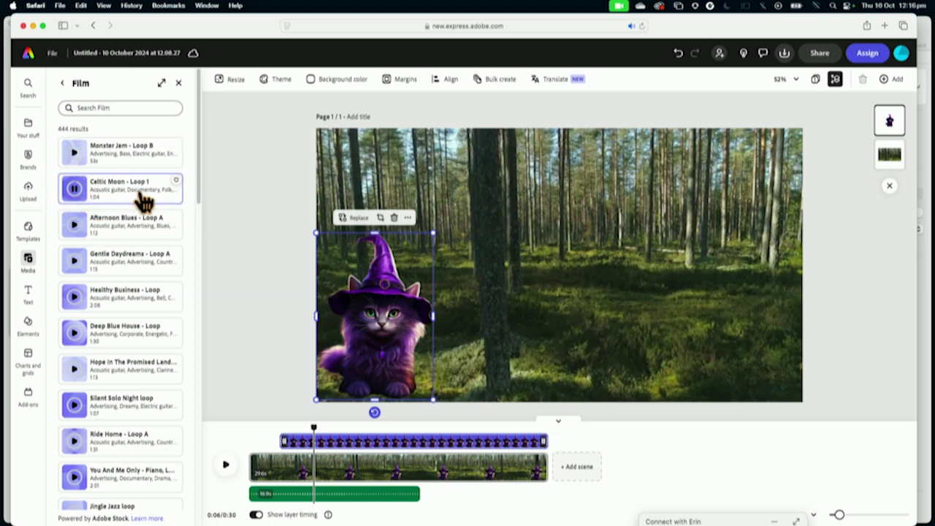
click(74, 191)
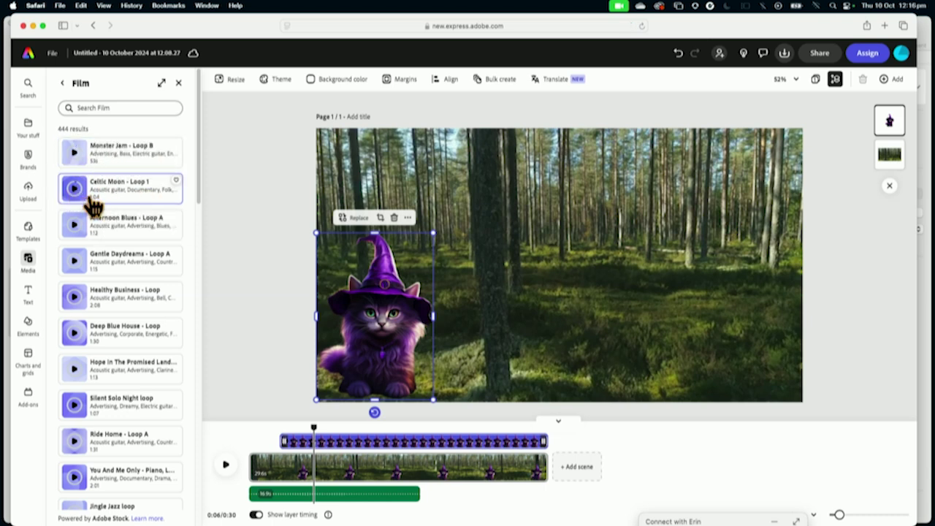
drag(141, 197, 327, 482)
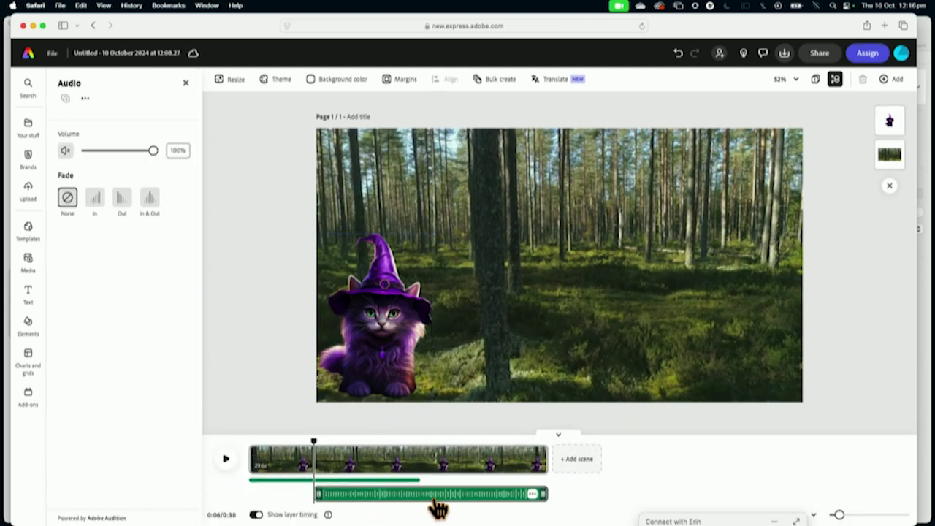
Step: Slide the Celtic Moon audio clip so it starts at 0:00
click(391, 495)
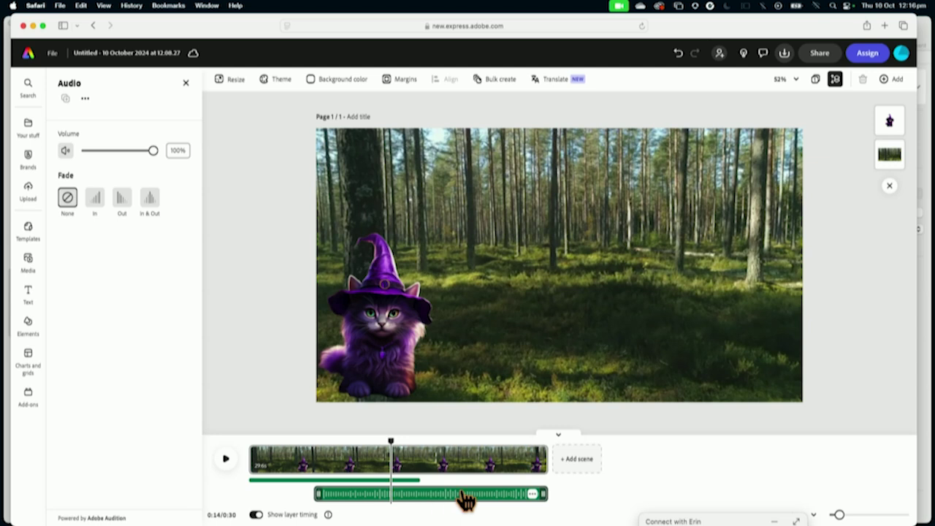
drag(466, 500, 388, 497)
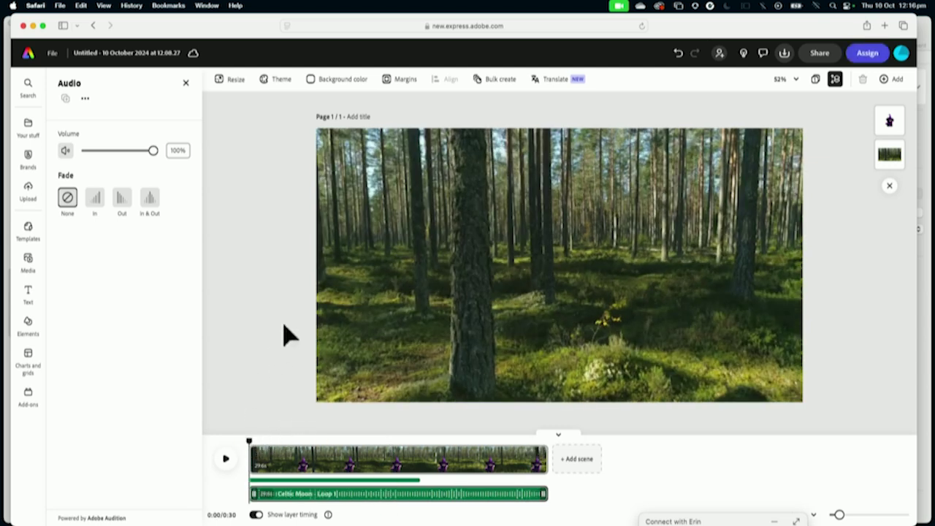
click(327, 495)
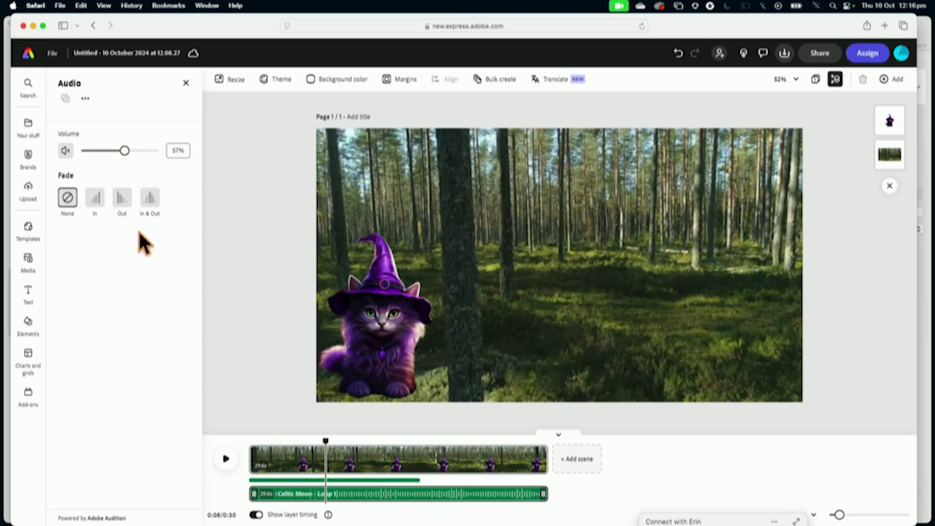
Step: Give the Celtic Moon soundtrack a 2-second fade-in and replay the video from the start
click(96, 203)
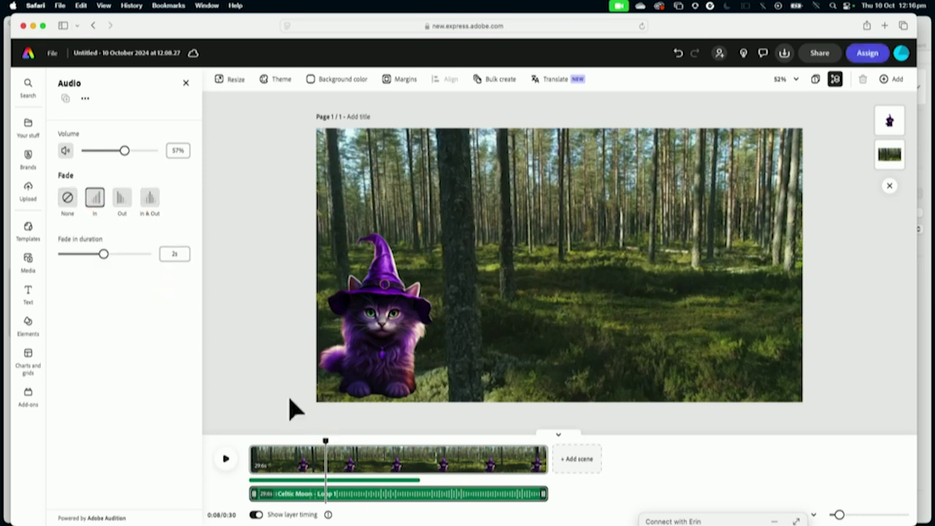
drag(327, 442, 228, 440)
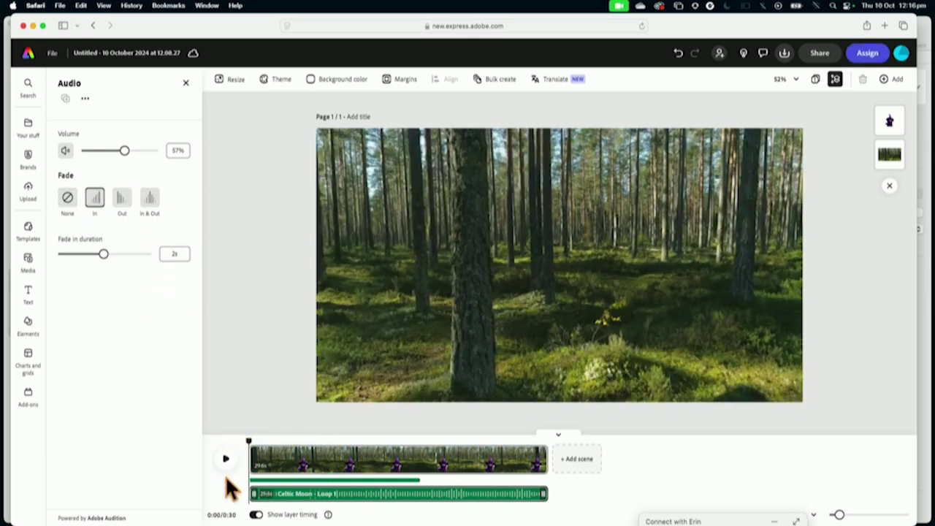
click(226, 459)
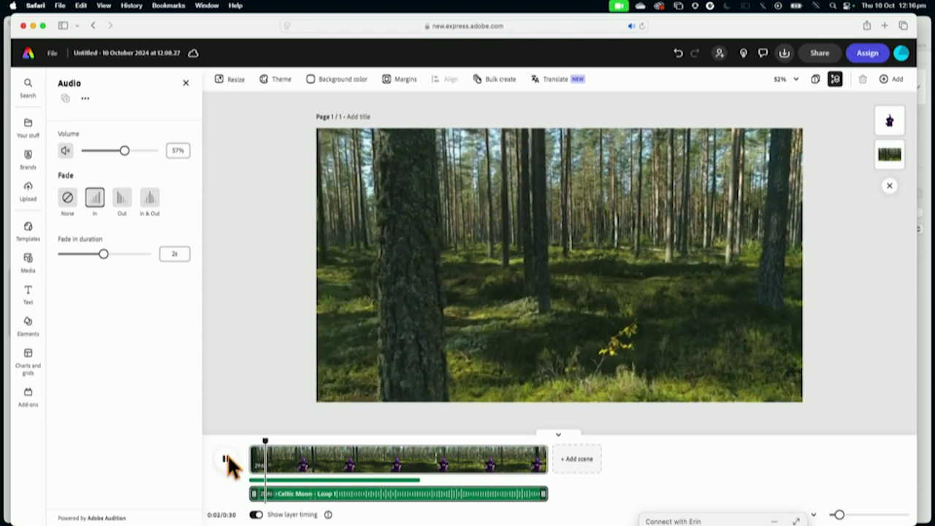